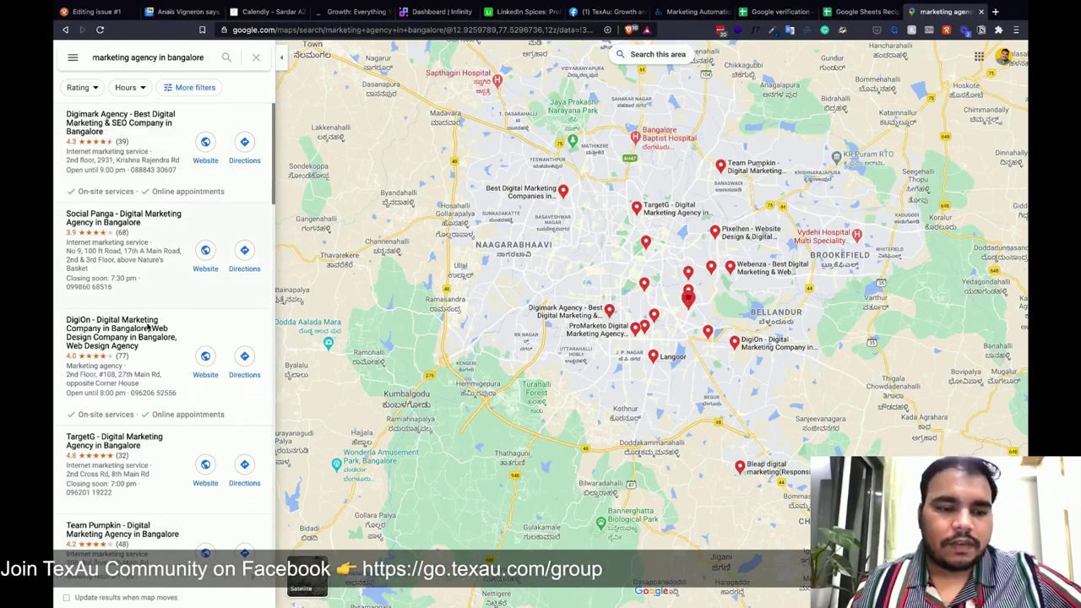
Step: Review the Bangalore marketing agency listings in Google Maps and the Input and Output sheets of the Google Sheets Recipe spreadsheet
scroll(145, 430, "down", 3)
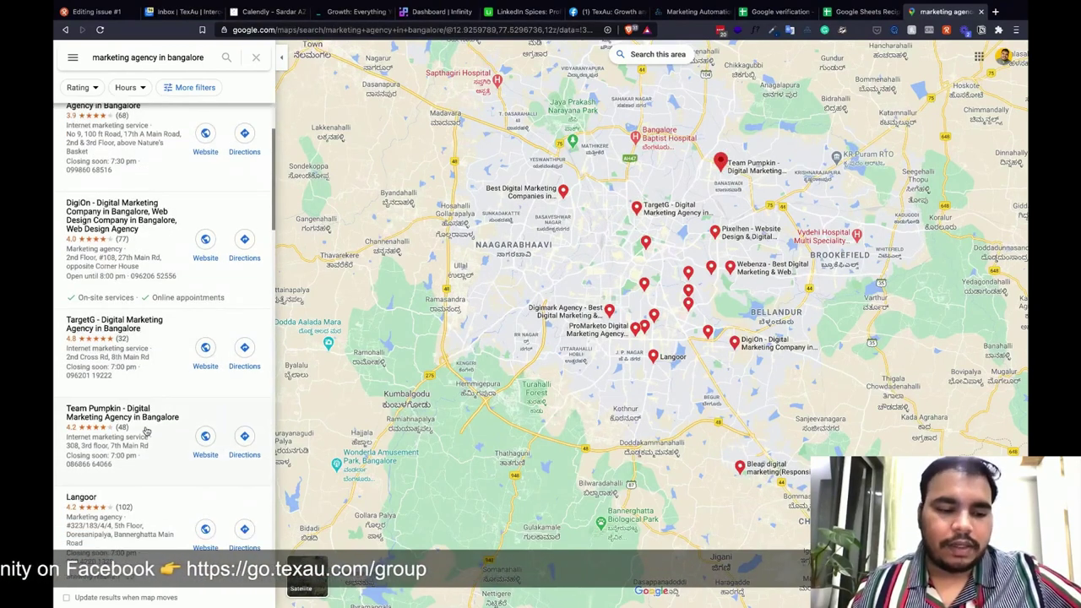
scroll(148, 250, "up", 3)
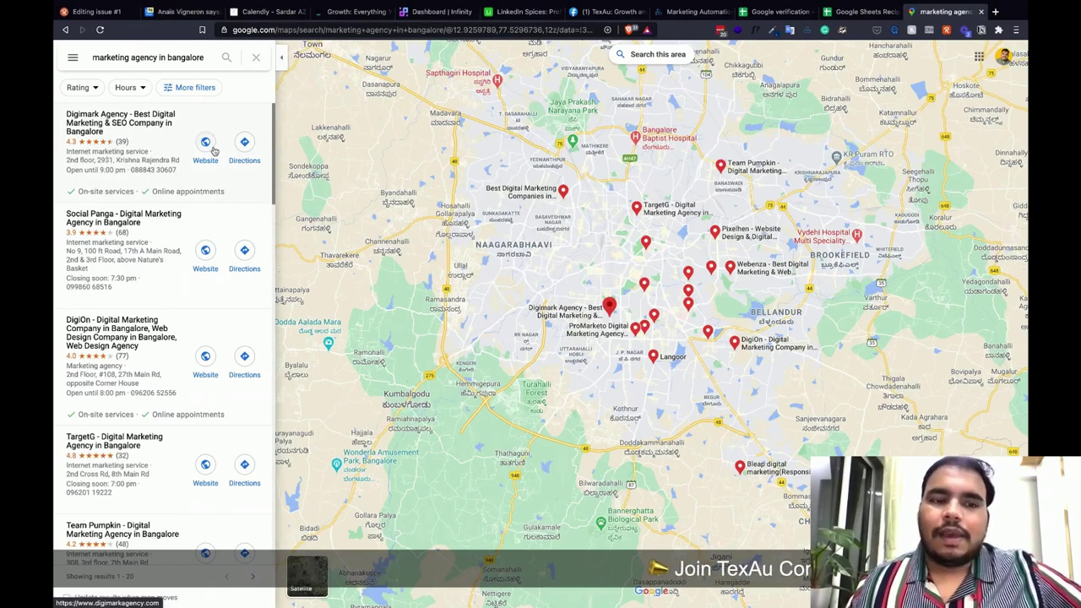
left_click(862, 11)
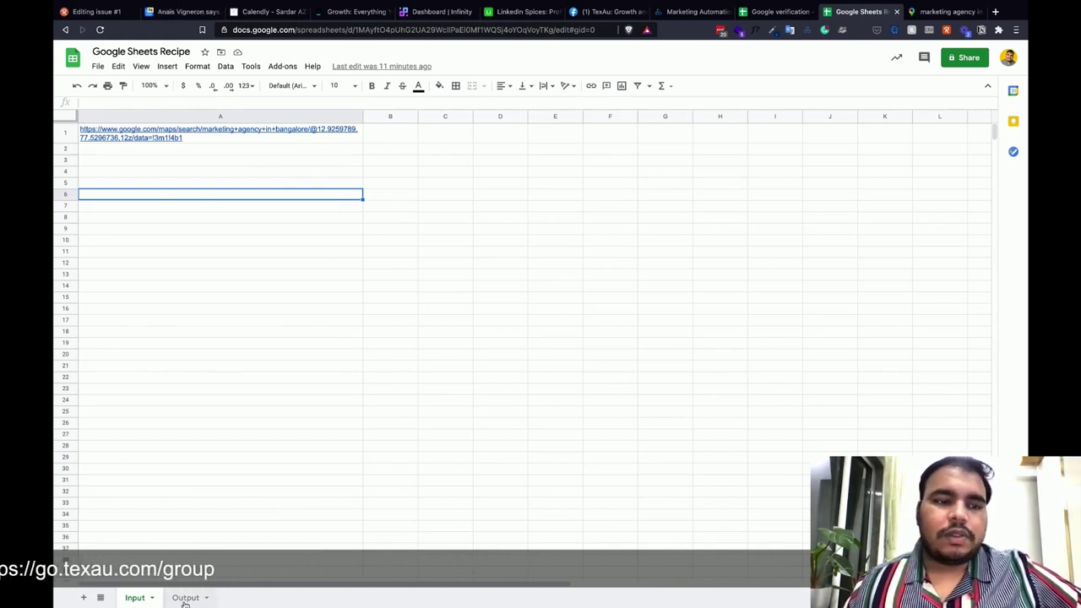
mouse_move(144, 134)
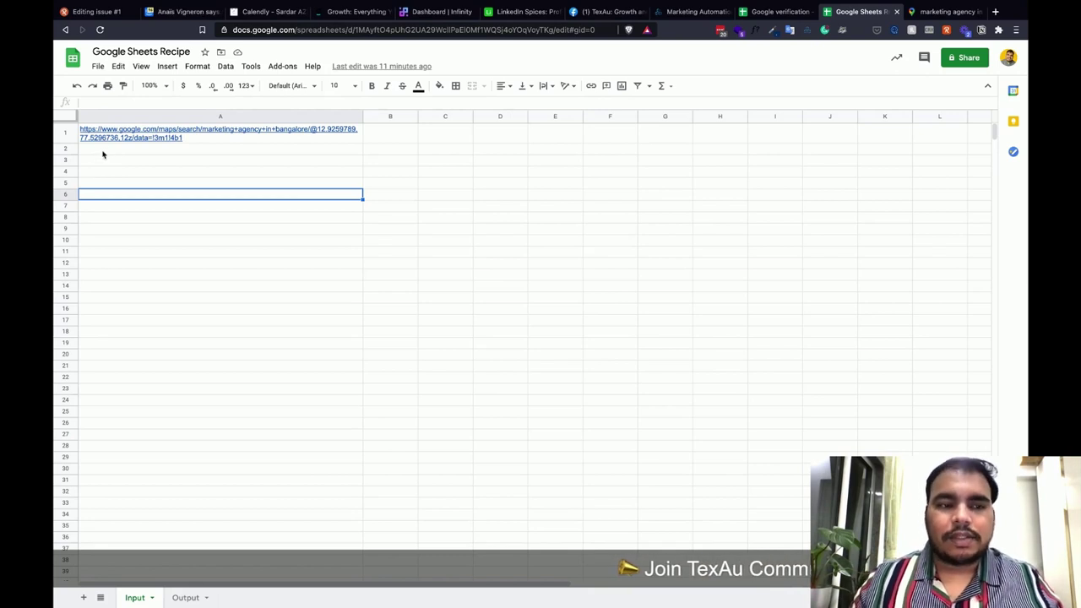
left_click(103, 151)
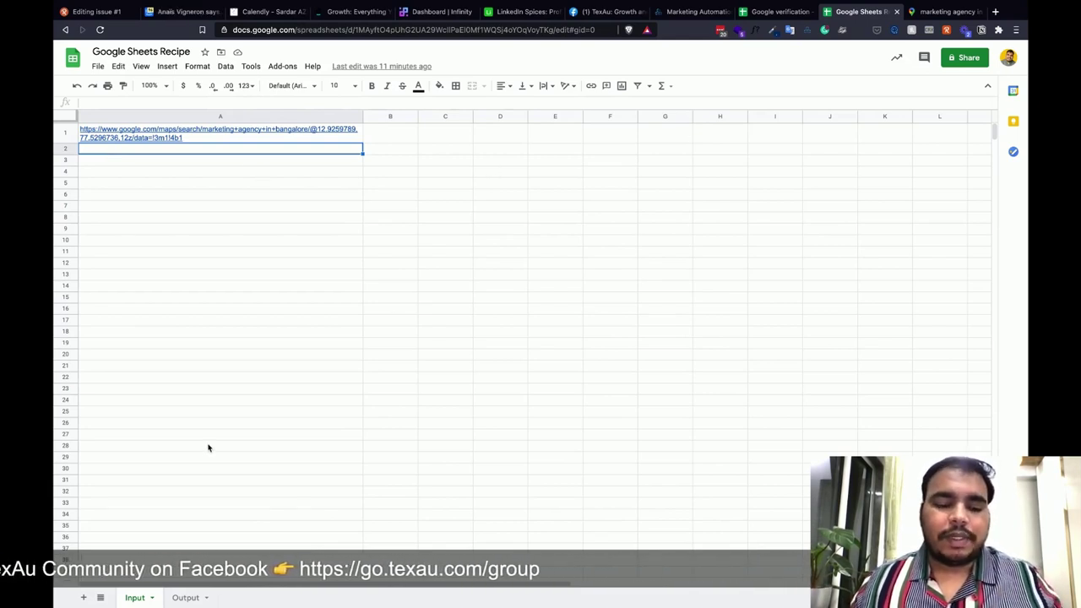
left_click(185, 598)
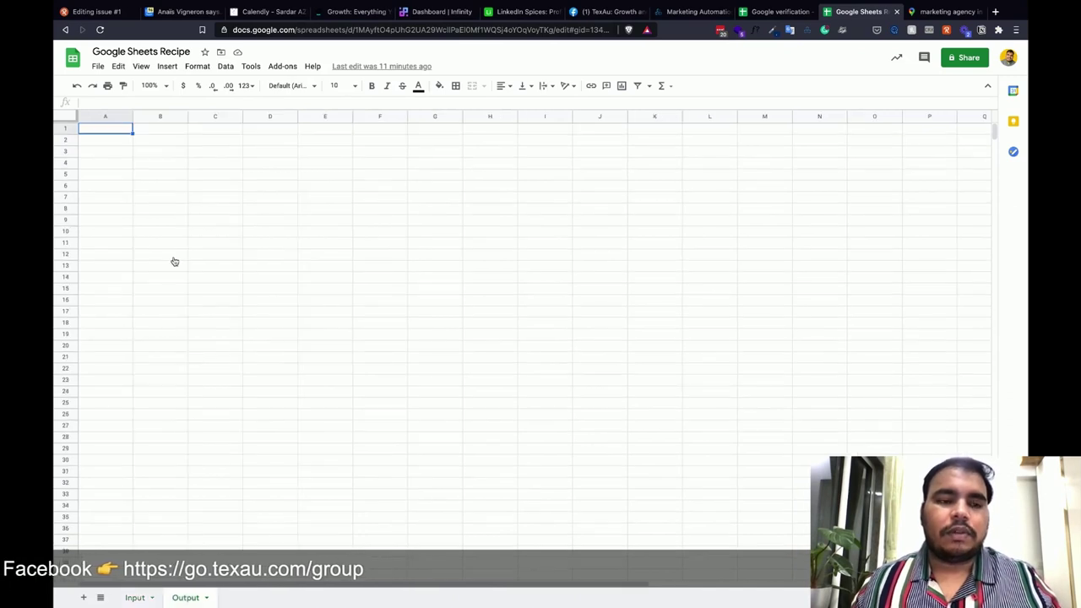
left_click(135, 598)
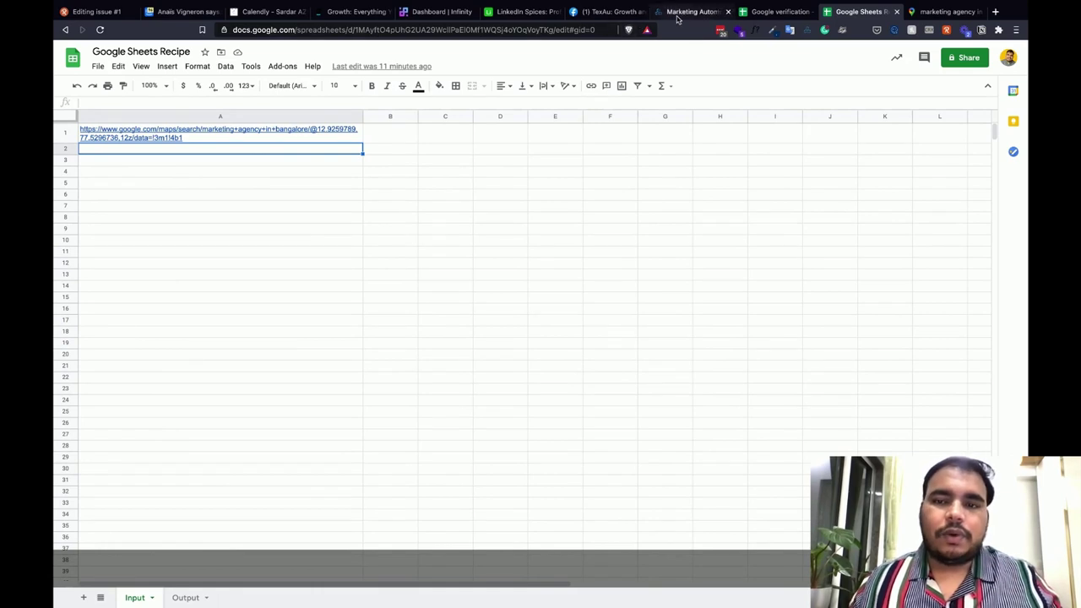
Step: Switch to the TexAu recipe and review the inputs of its Google Maps Search Extractor module
key("ctrl+shift+Tab")
key("ctrl+shift+Tab")
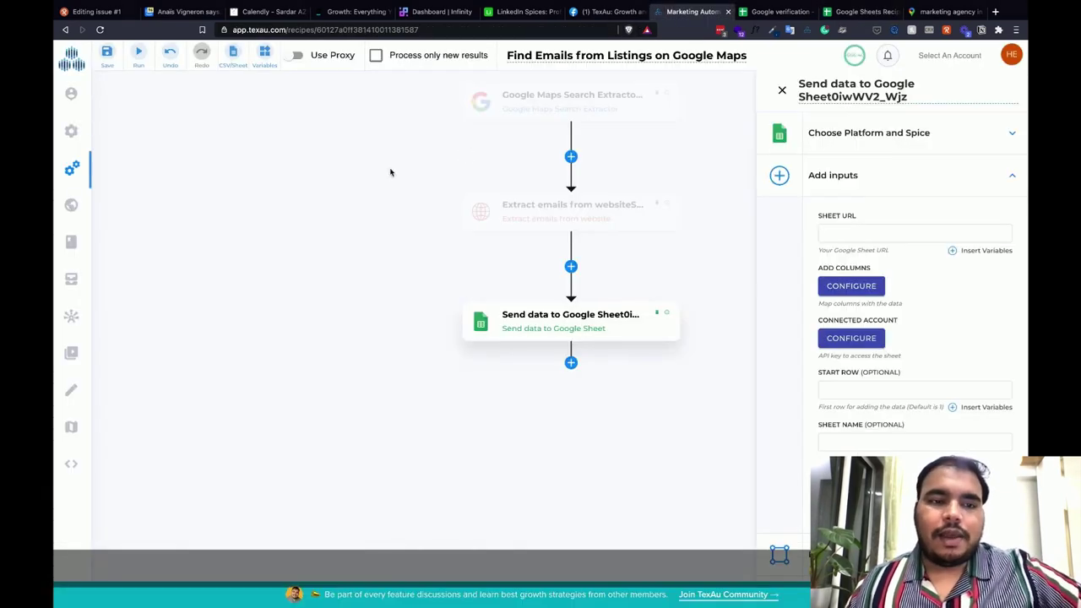
left_click(783, 89)
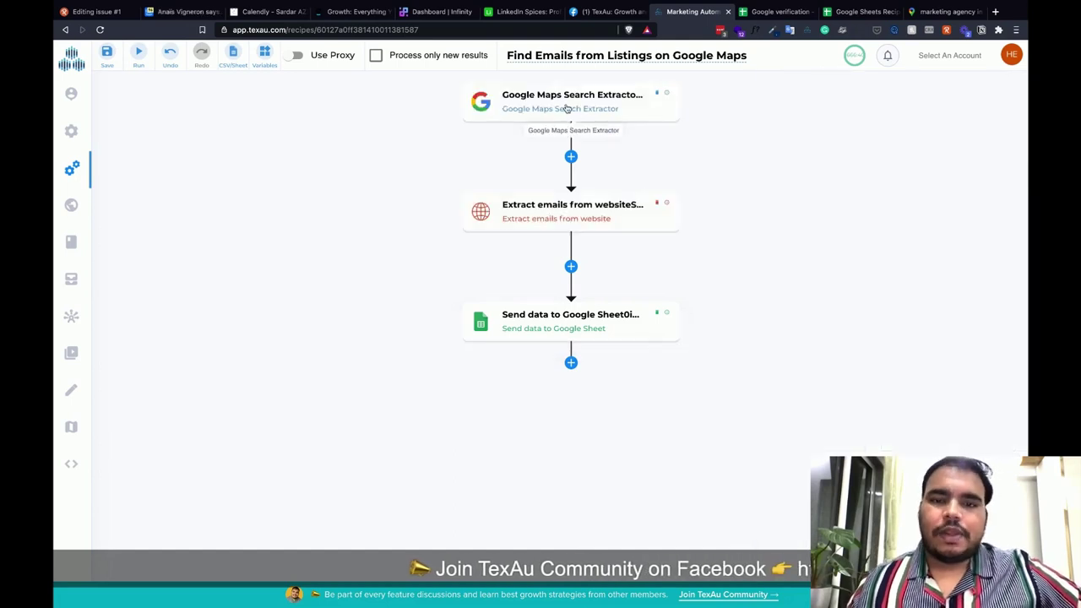
left_click(568, 107)
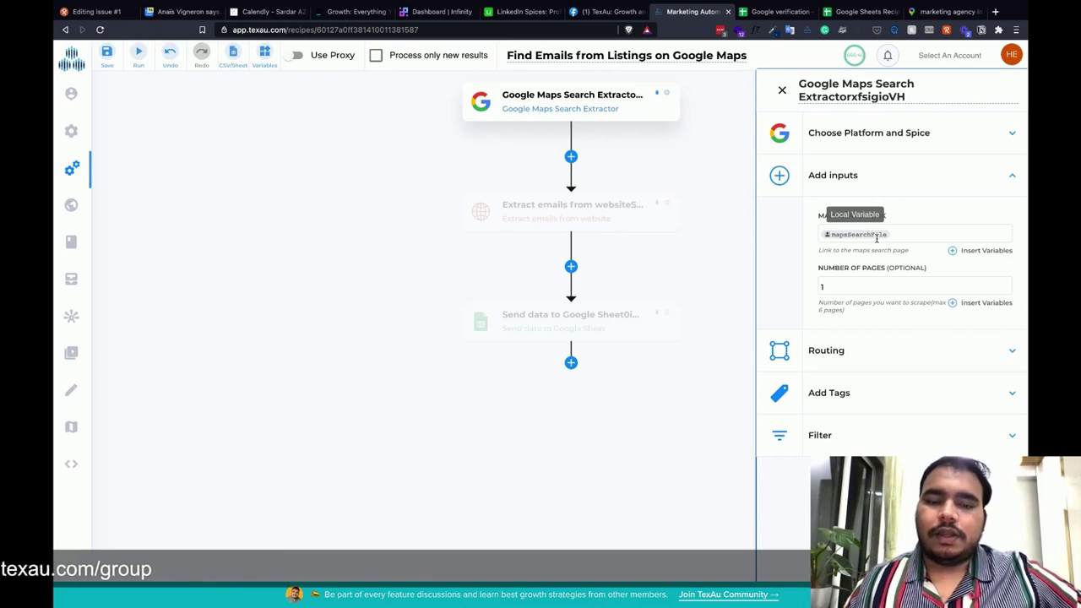
Step: Examine the inputs of the Extract emails from website module and the full list of variables available for its website URL
left_click(597, 211)
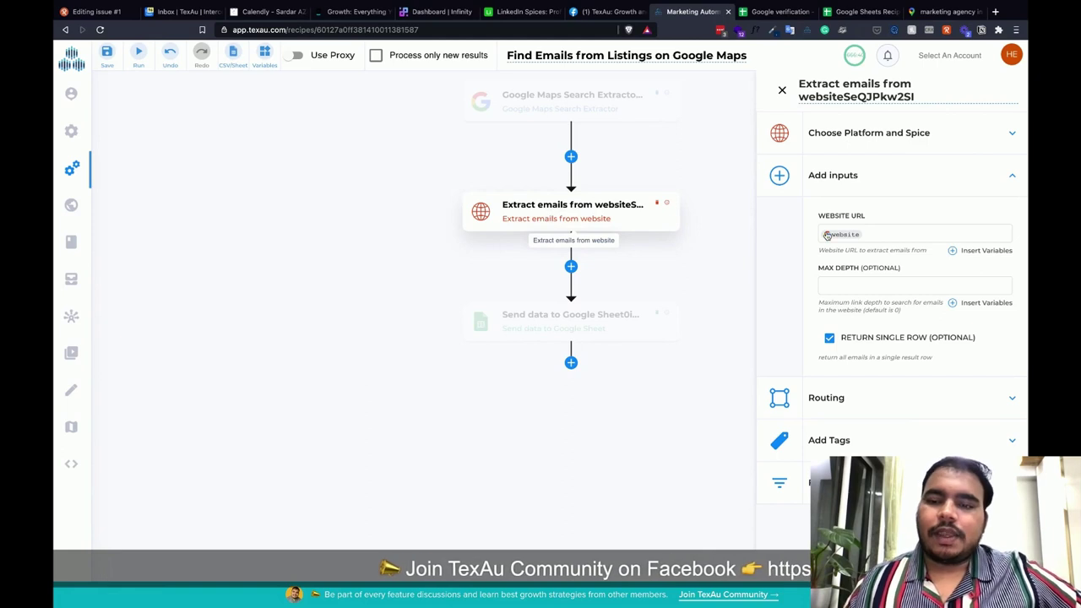
mouse_move(847, 239)
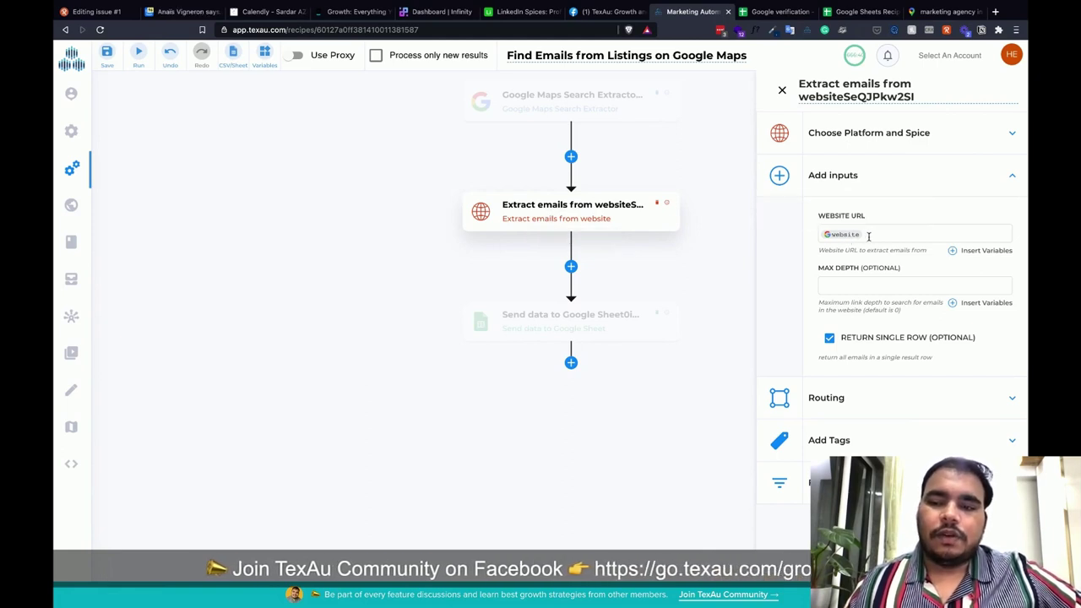
left_click(952, 253)
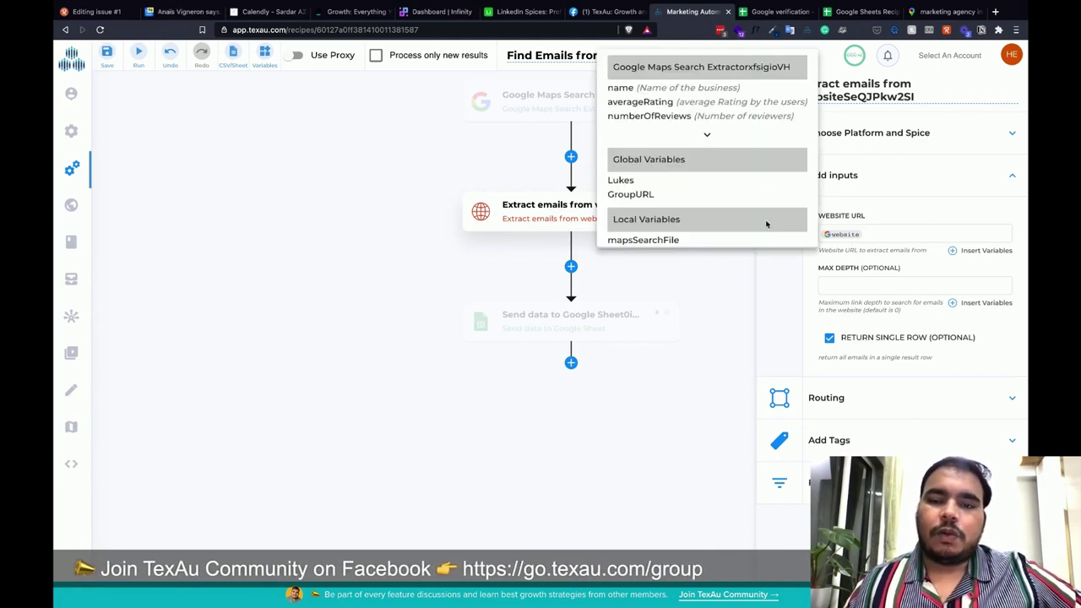
left_click(707, 138)
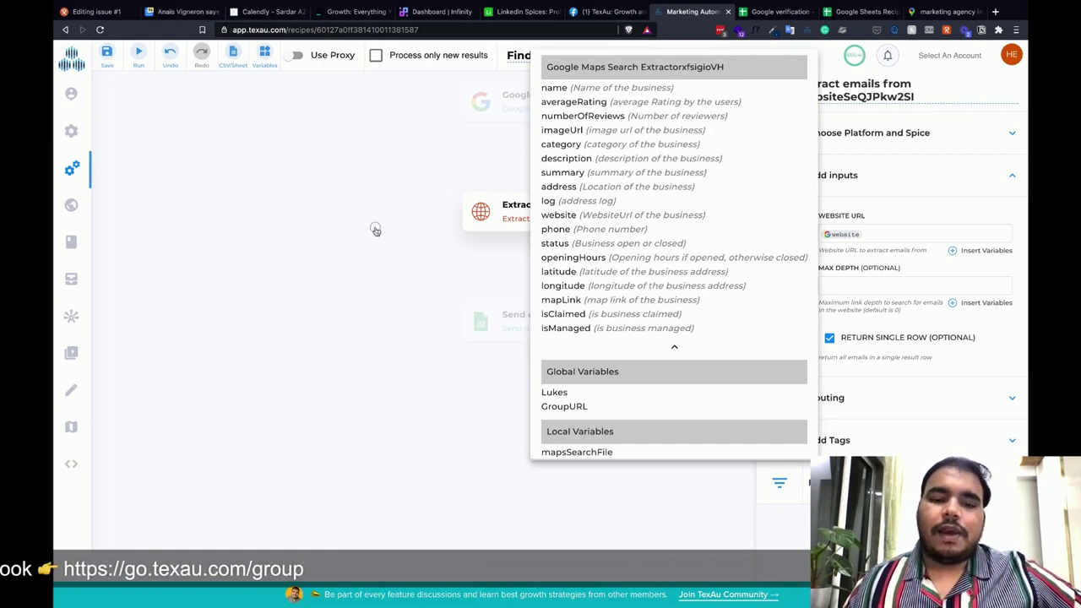
left_click(448, 279)
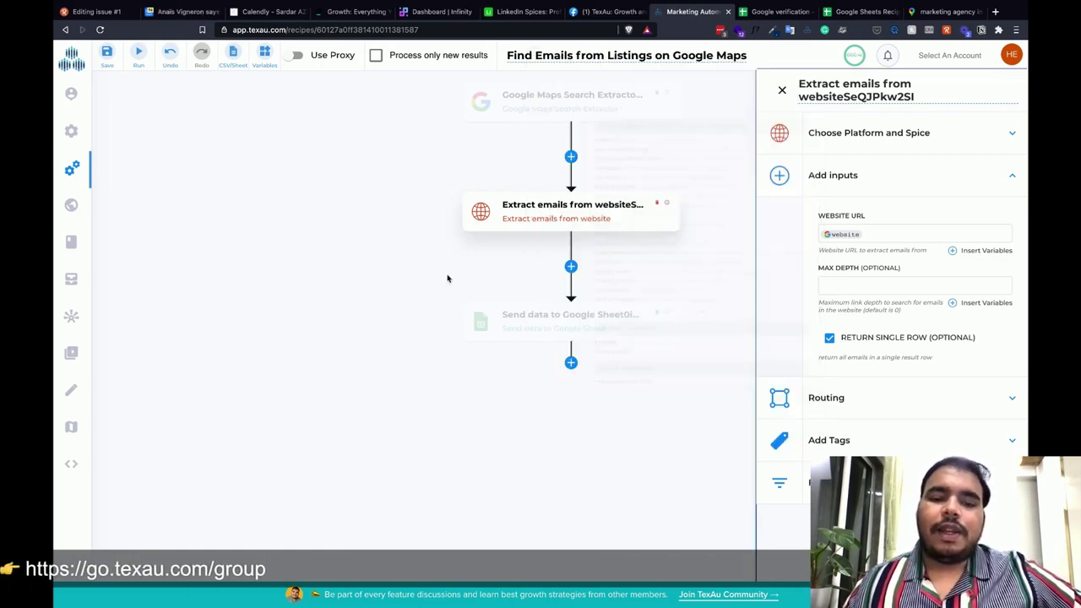
Step: Open the column mapping of the Send data to Google Sheet module for review
left_click(506, 325)
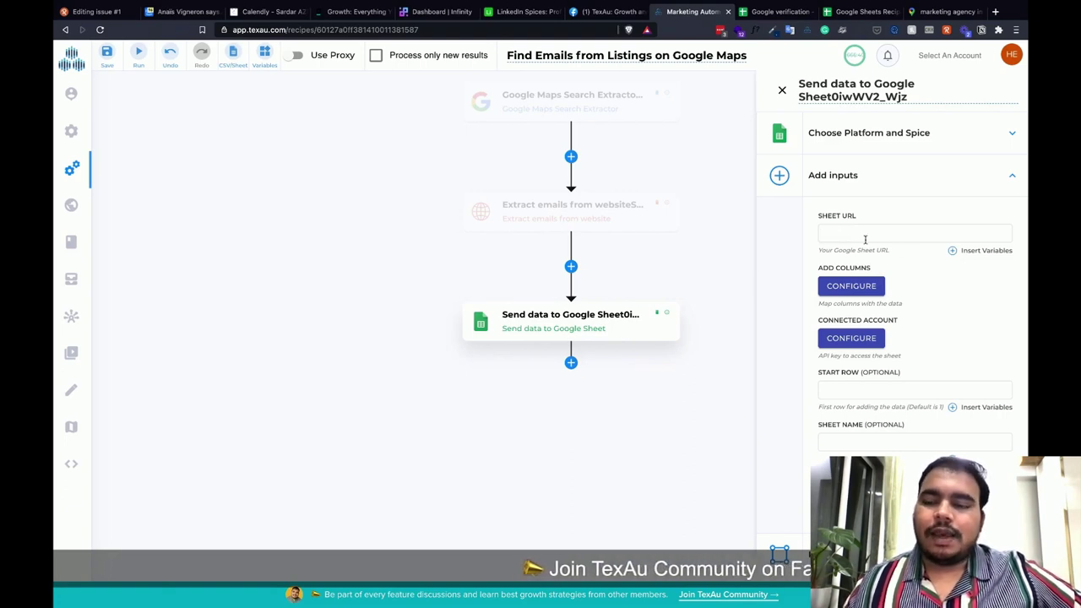
left_click(852, 286)
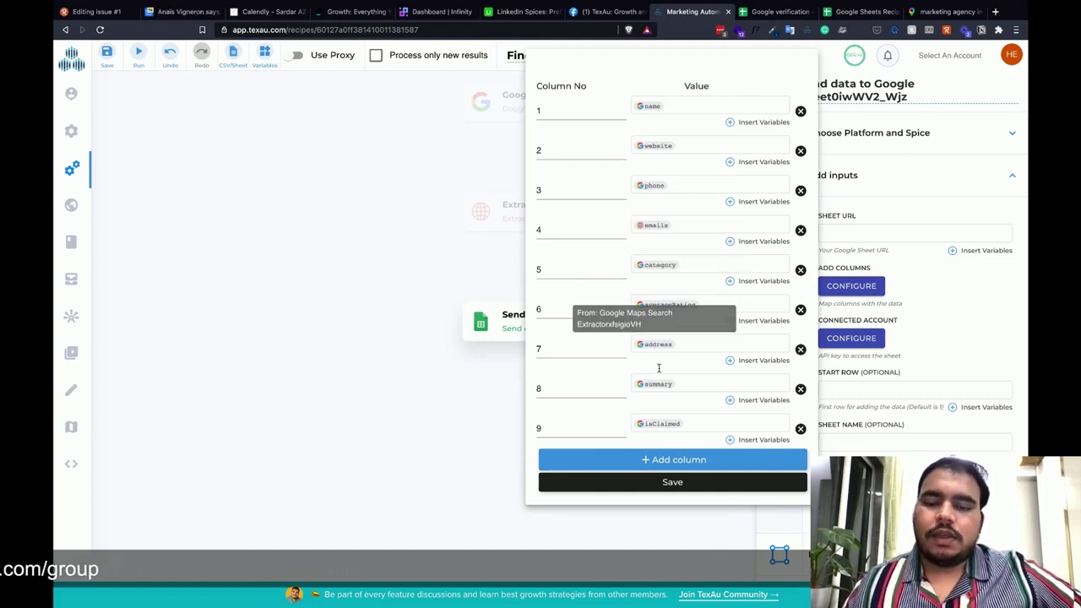
left_click(675, 462)
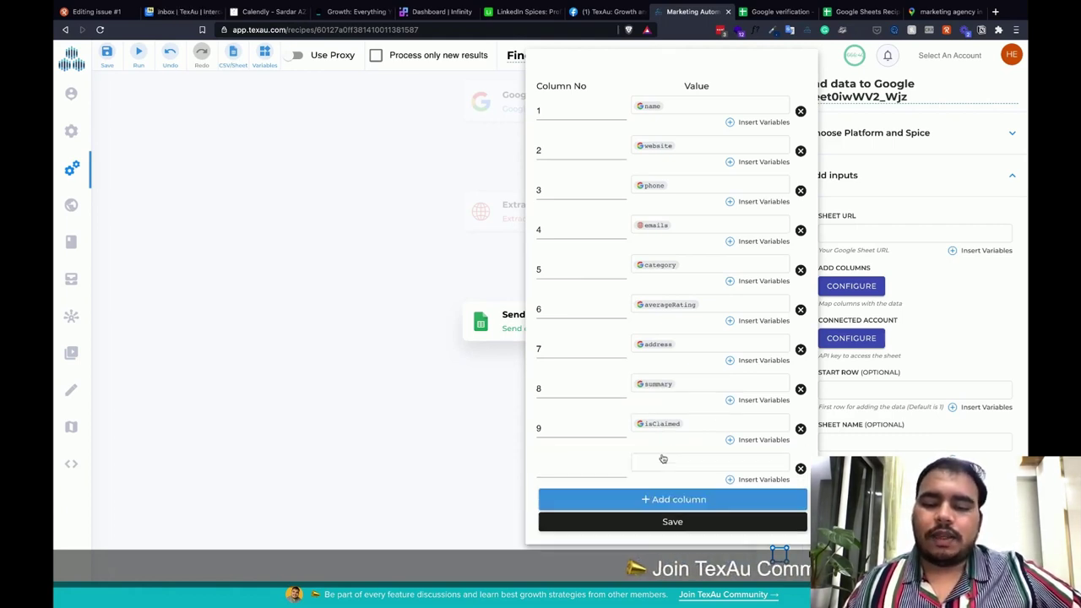
left_click(731, 480)
left_click(519, 358)
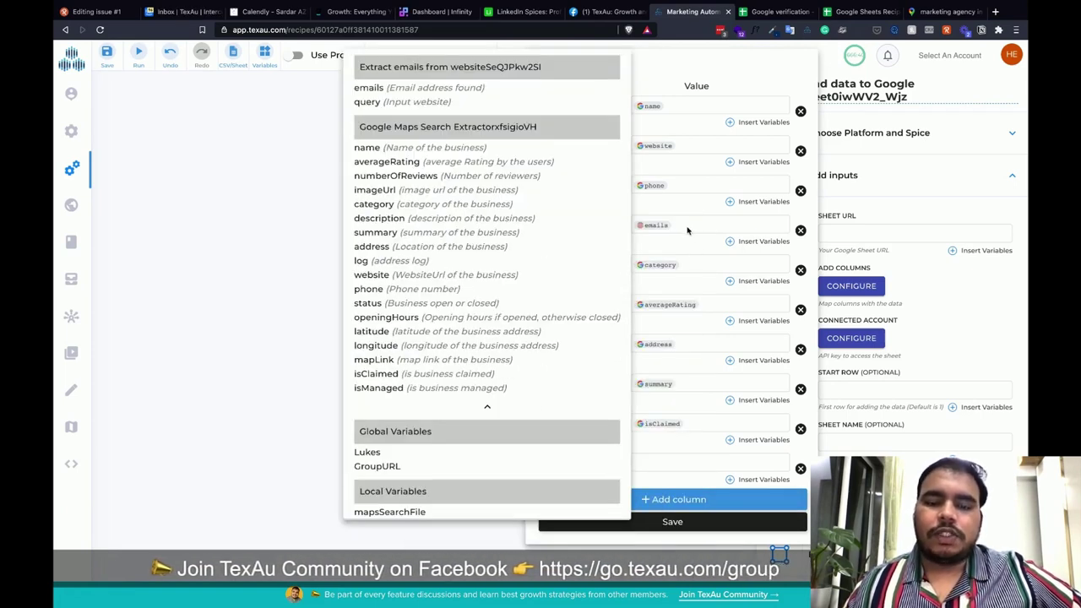
left_click(696, 236)
left_click(801, 468)
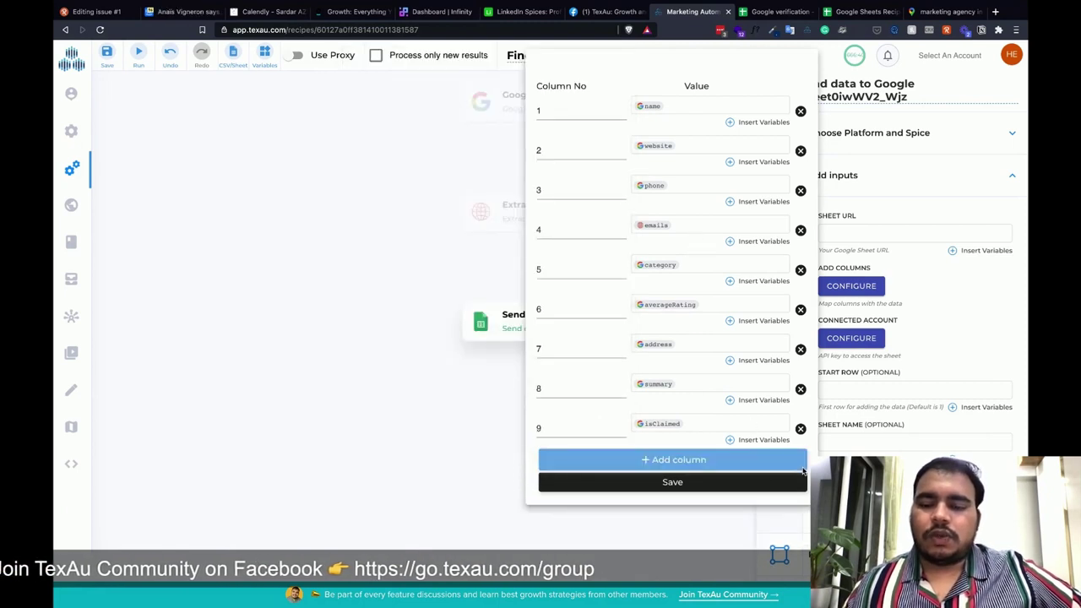
Step: Save the column mapping and choose the first connected Google account for the Send data to Google Sheet module
left_click(678, 482)
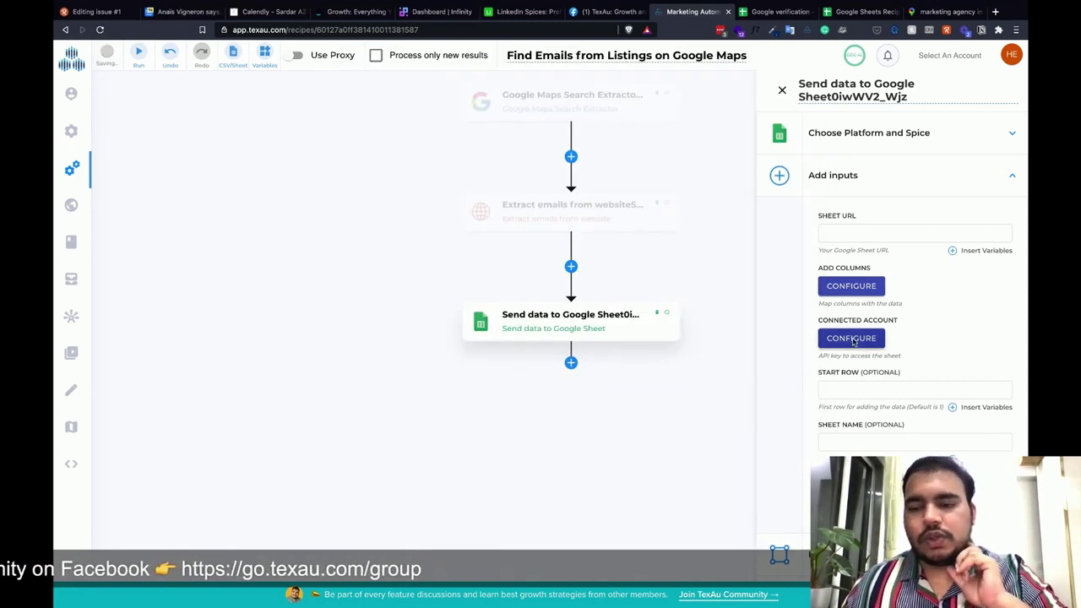
left_click(852, 338)
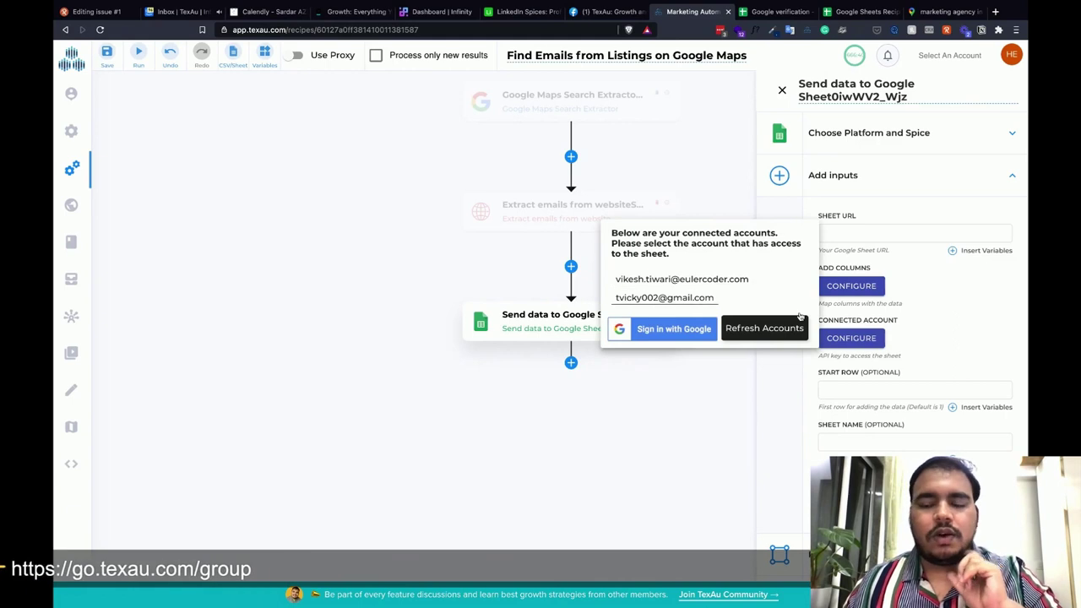
left_click(744, 279)
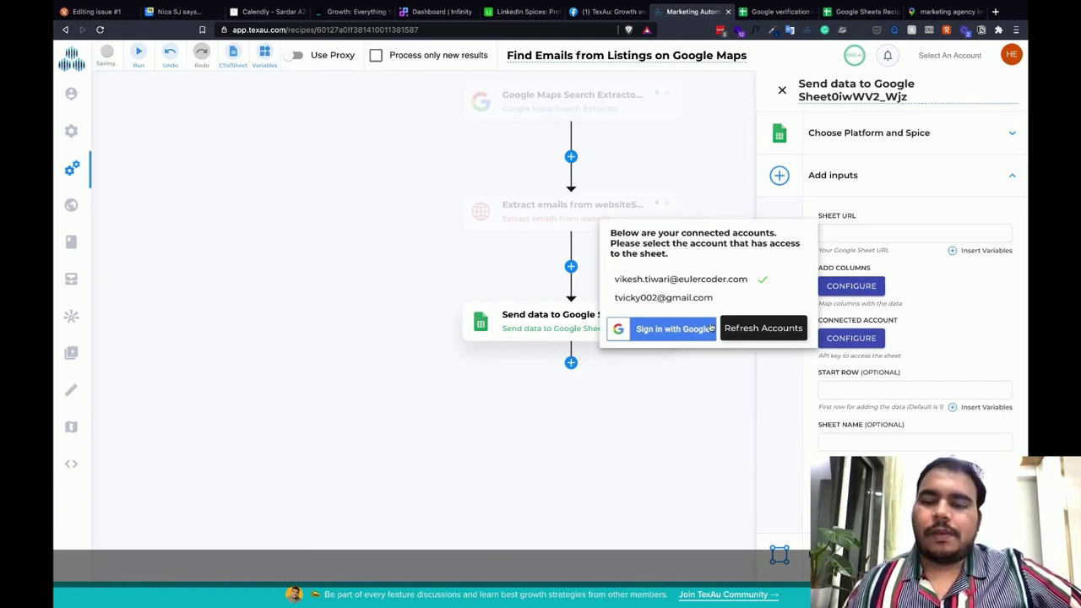
left_click(714, 362)
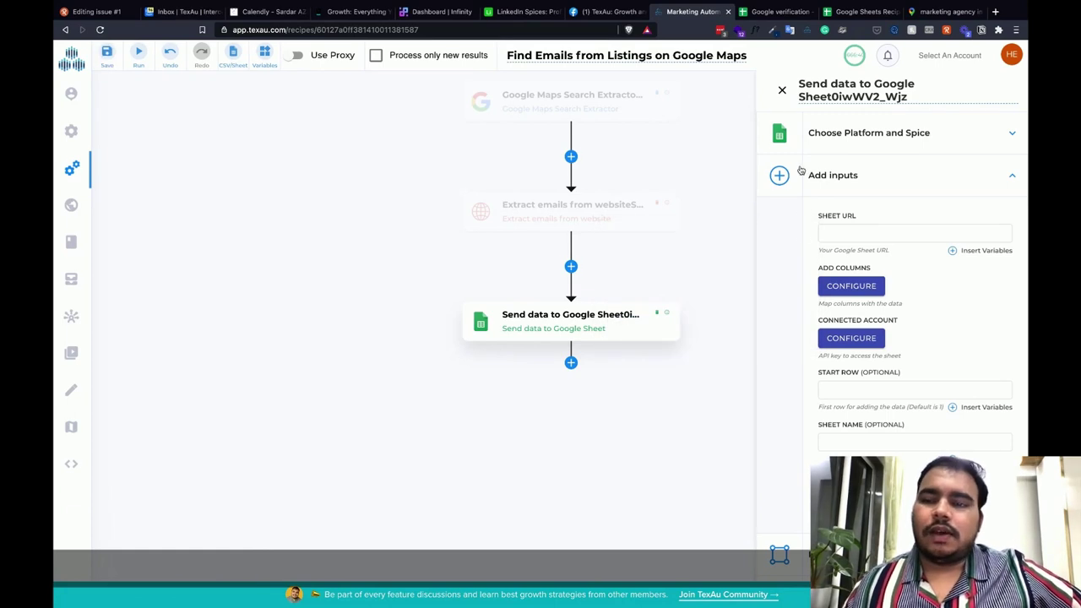
left_click(782, 92)
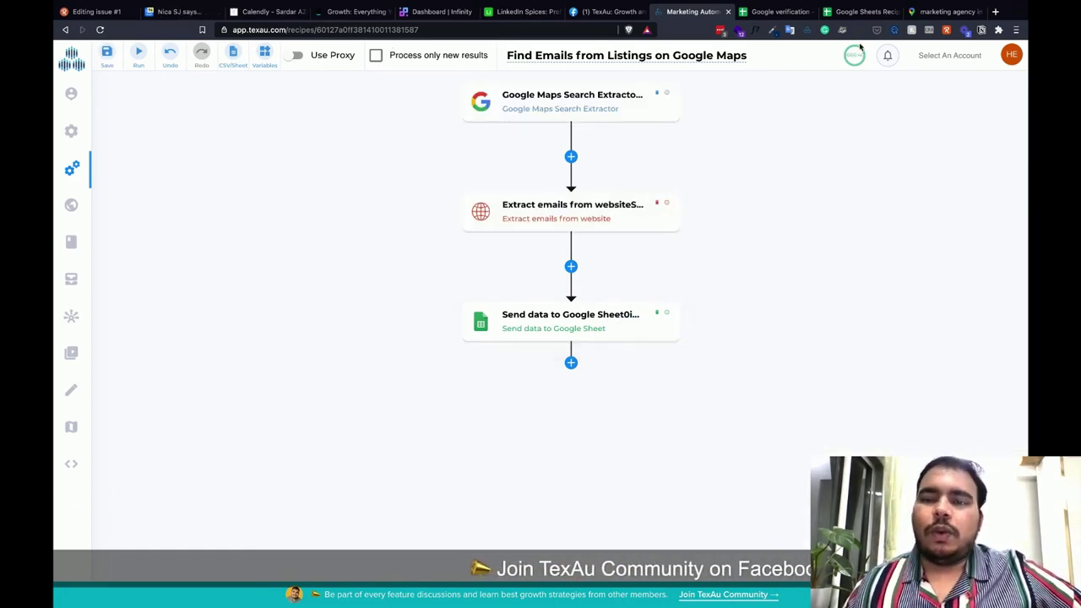
Step: Examine the sample business names, websites, phone numbers and emails in the Google verification spreadsheet
left_click(776, 11)
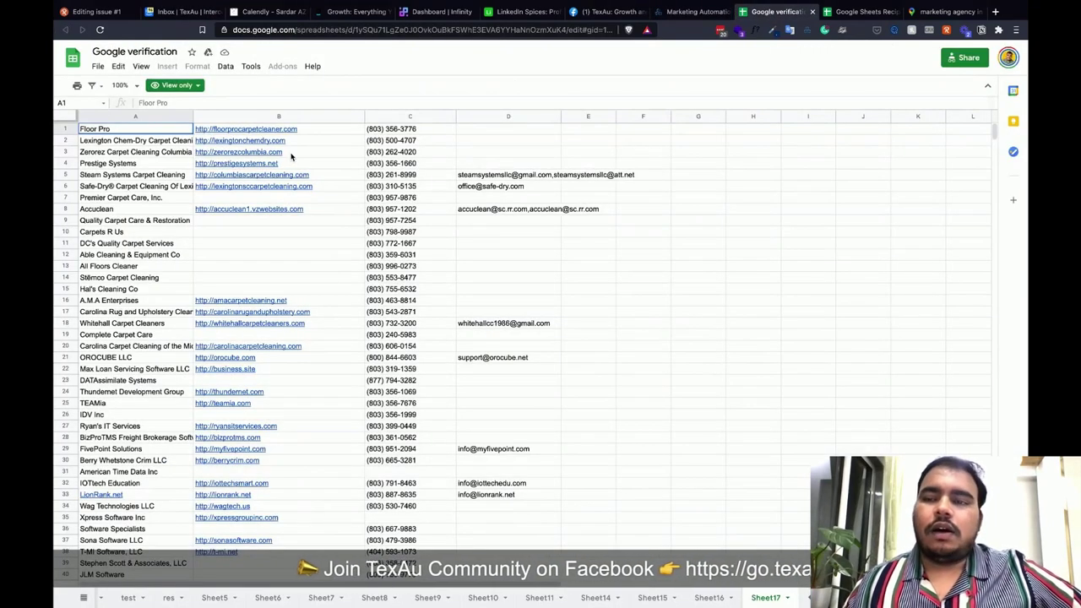
key("ctrl+Tab")
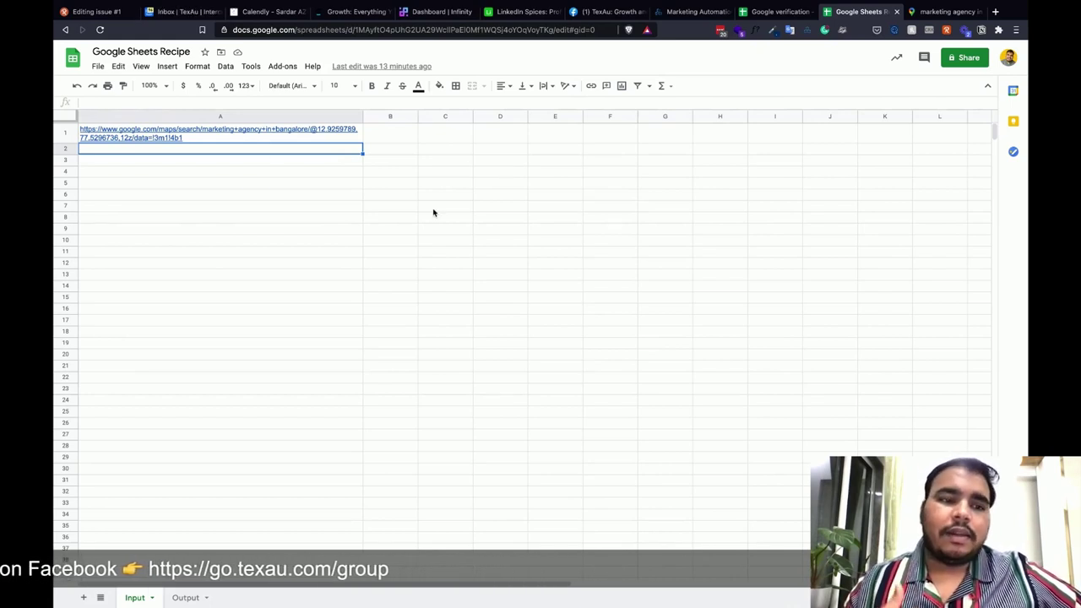
left_click(771, 12)
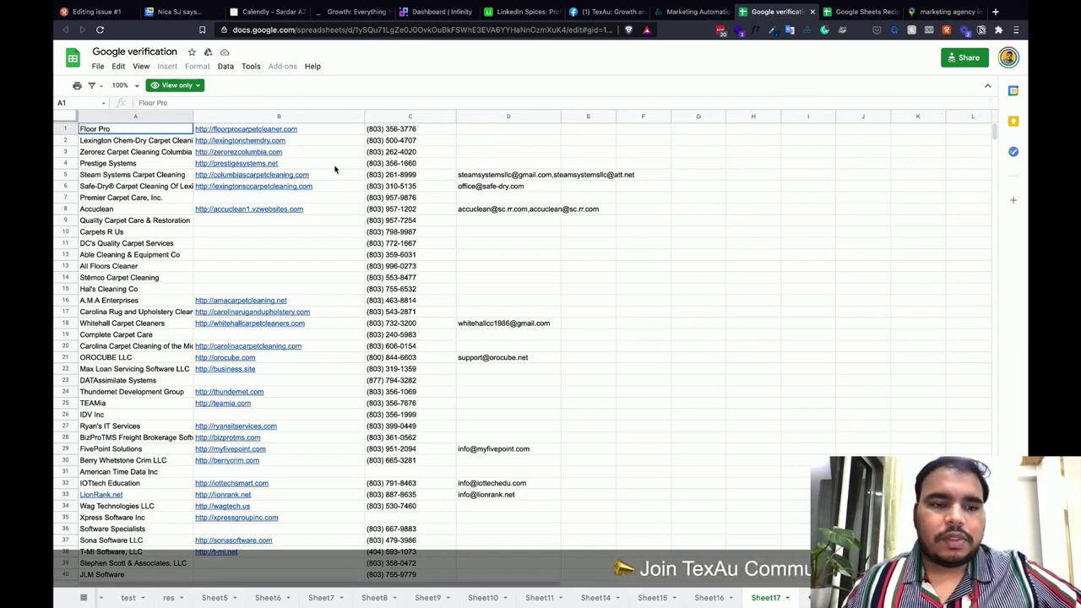
scroll(134, 236, "down", 2)
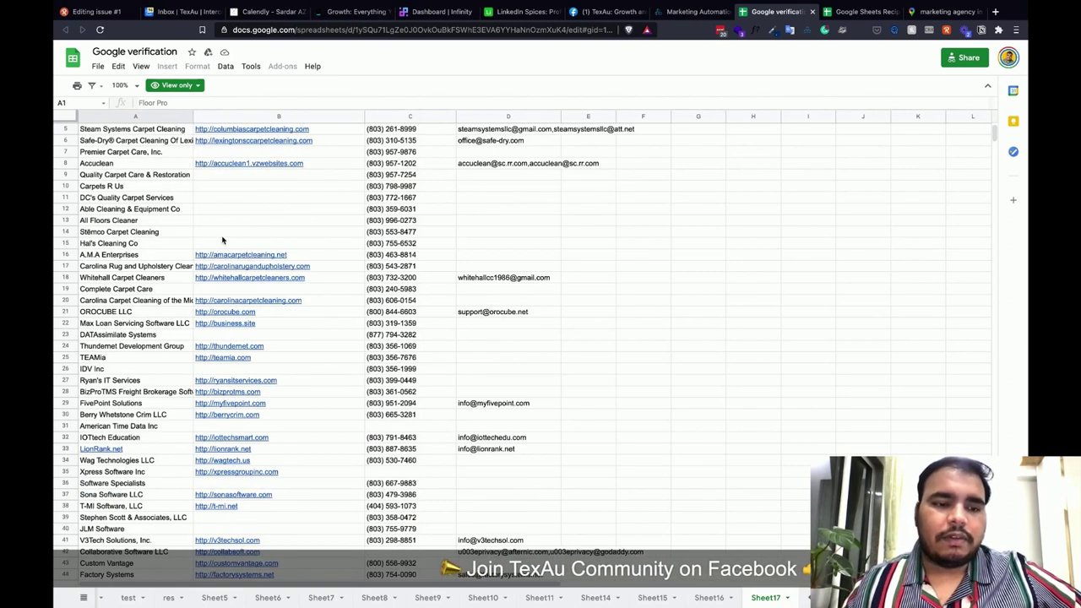
scroll(405, 327, "down", 10)
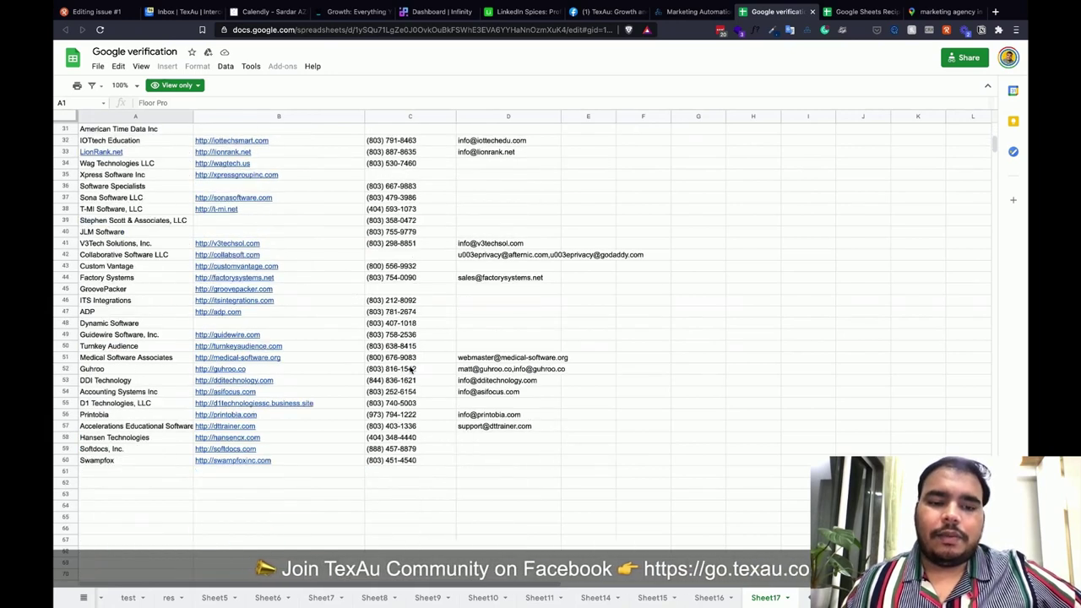
scroll(405, 327, "up", 12)
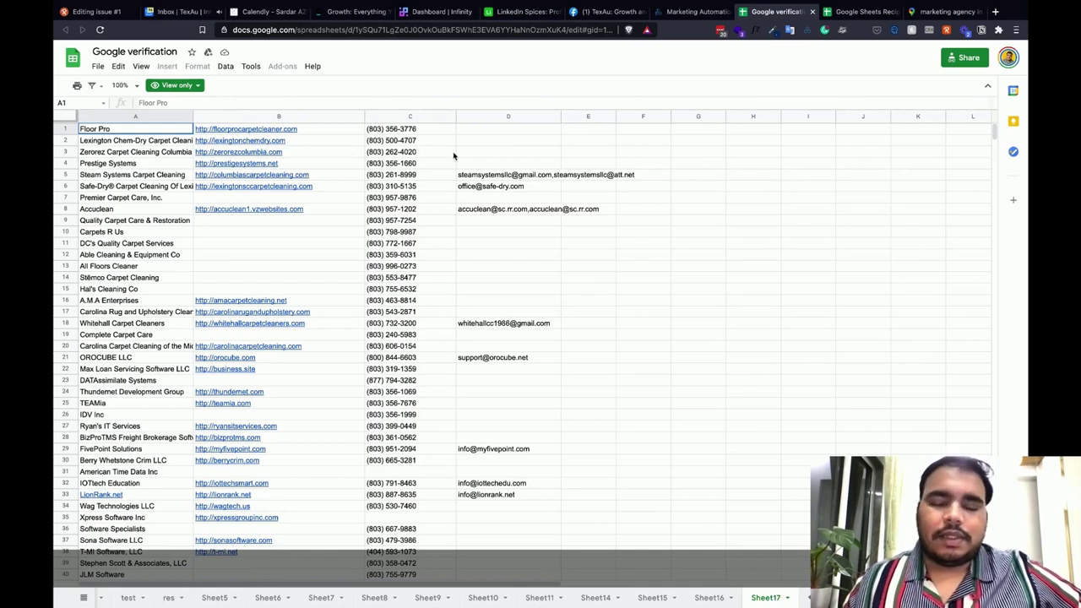
Step: Set link sharing of the Google Sheets Recipe spreadsheet to Anyone with the link, with the Viewer role
left_click(842, 18)
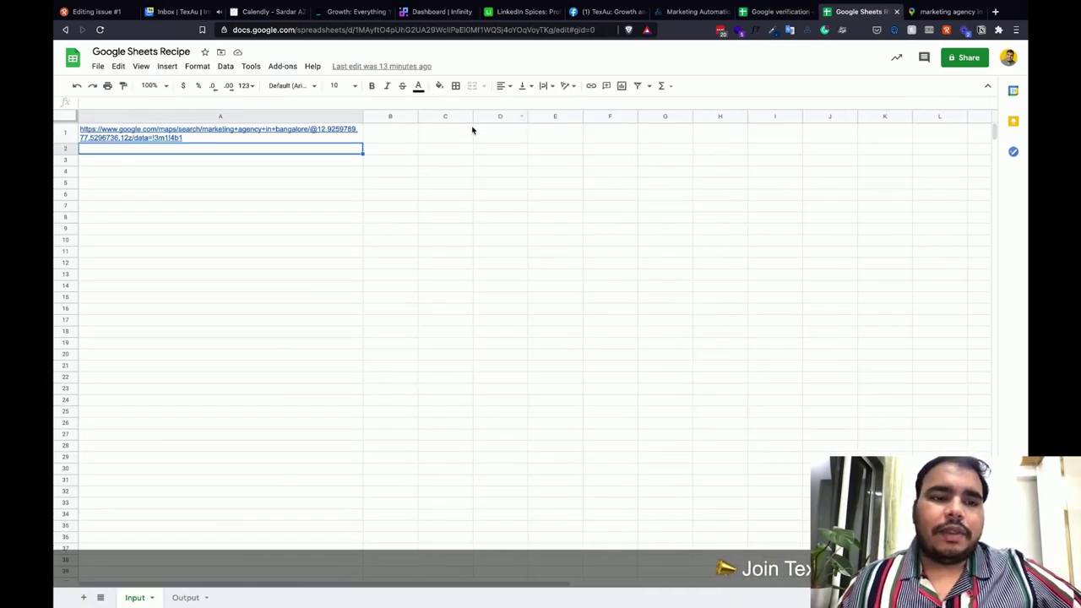
left_click(967, 58)
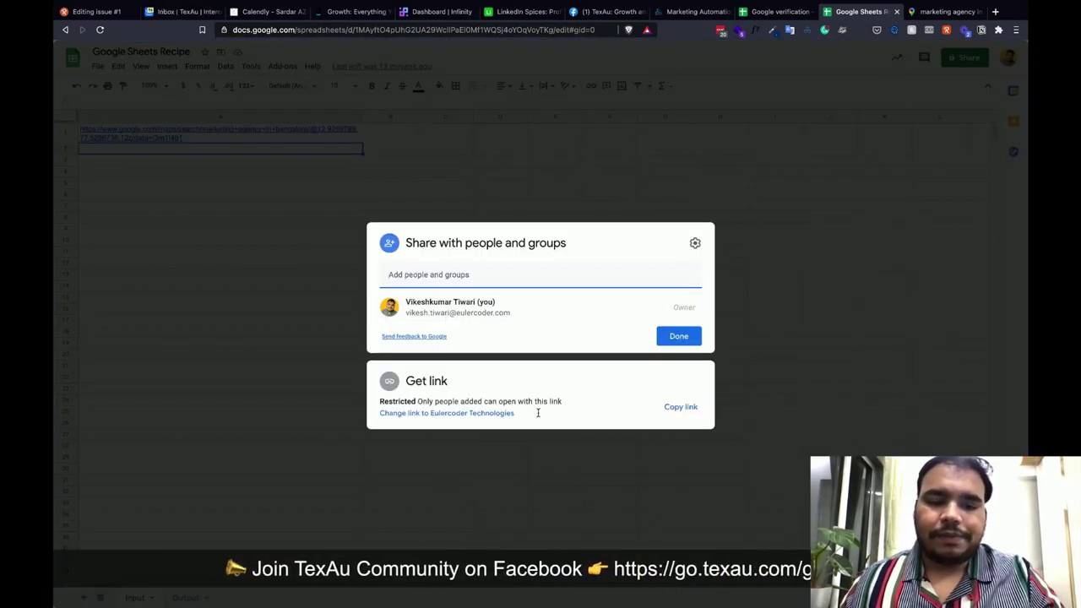
left_click(496, 413)
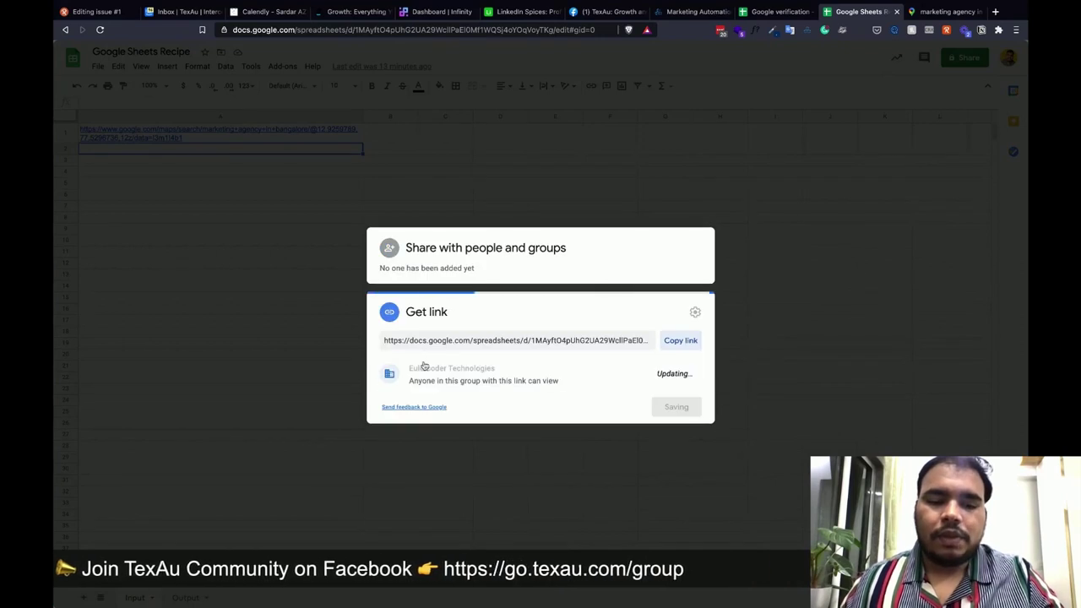
left_click(486, 368)
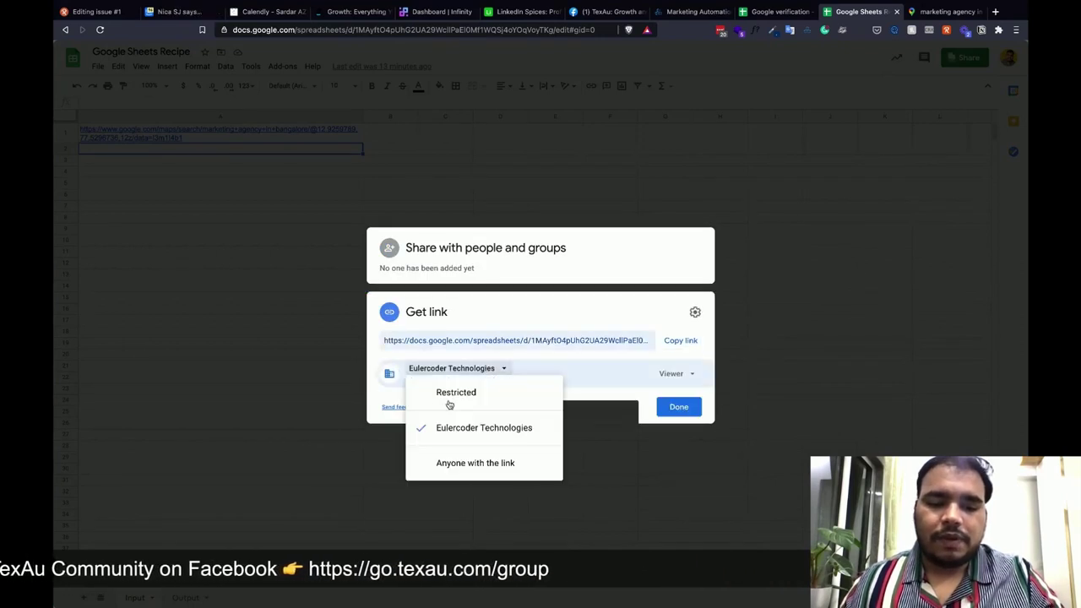
left_click(457, 465)
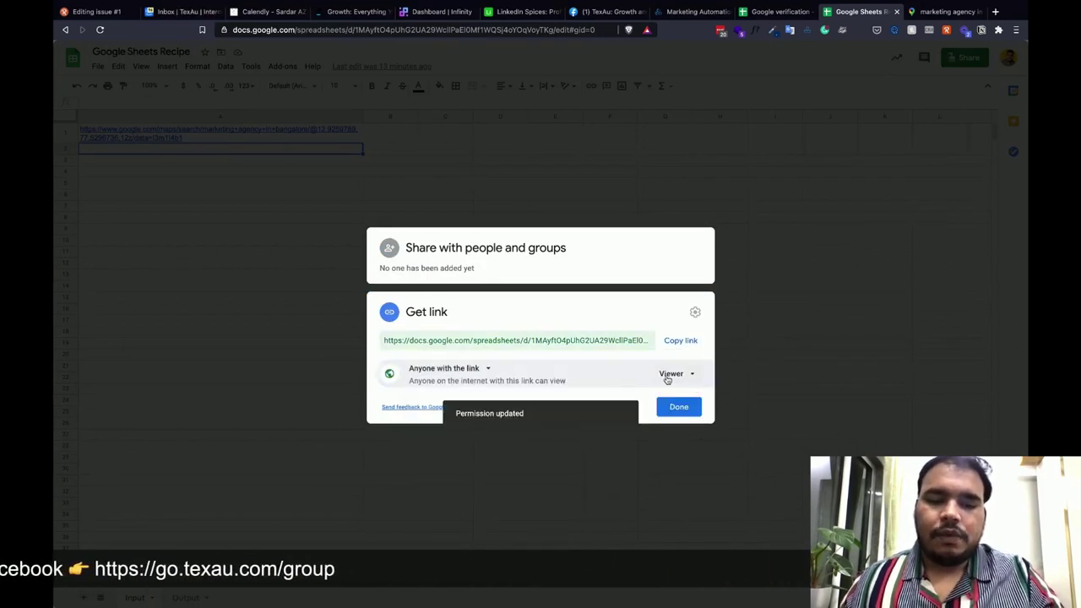
left_click(672, 373)
left_click(680, 398)
left_click(675, 411)
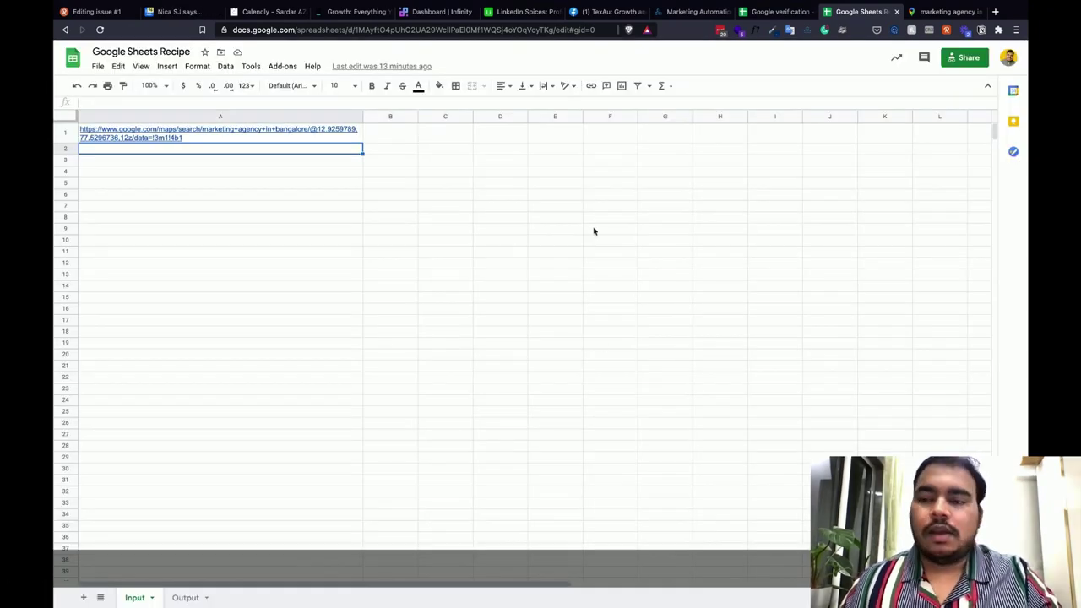
Step: Copy the sharing link of the Google Sheets Recipe spreadsheet and close the sharing settings
left_click(963, 58)
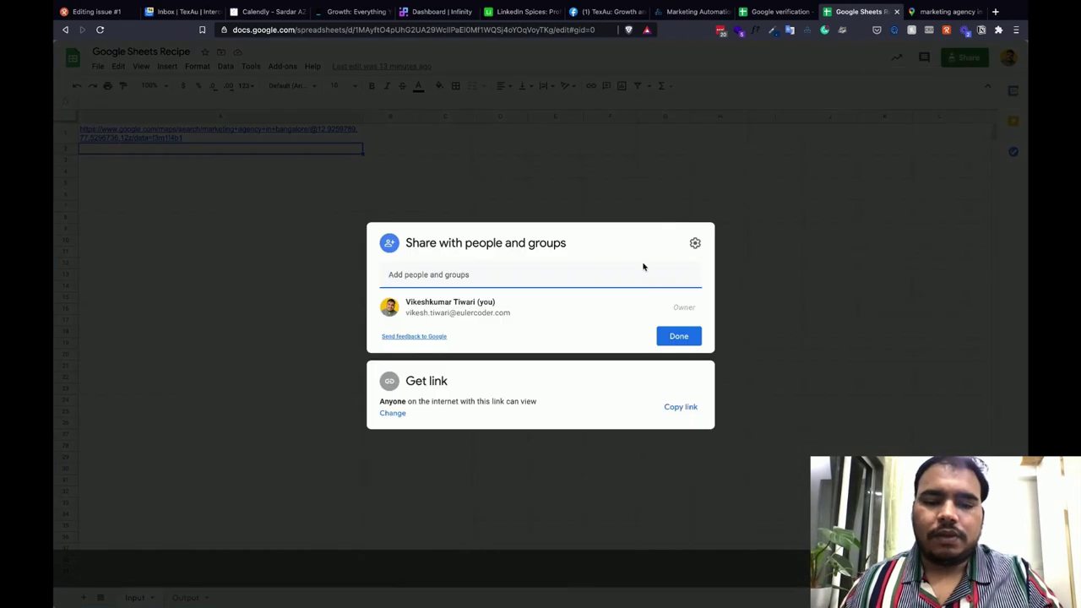
left_click(680, 407)
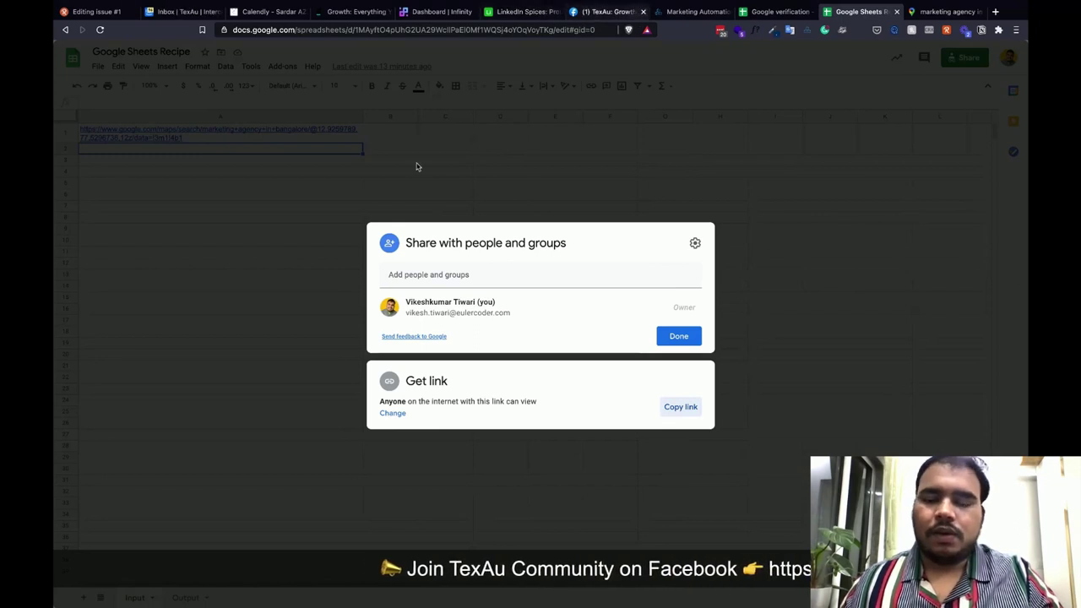
key("Escape")
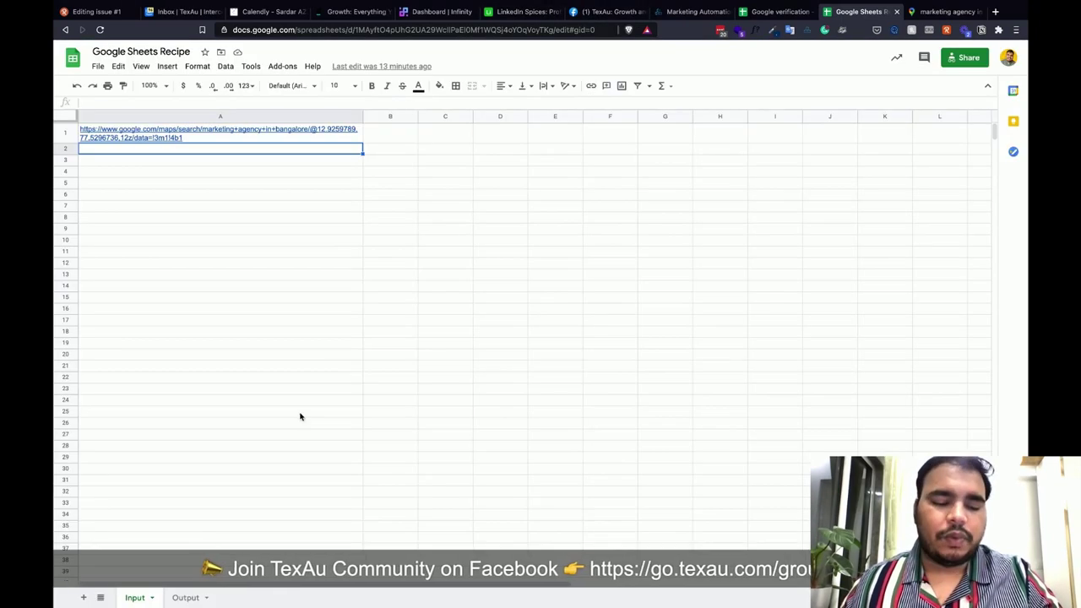
Step: From the Output sheet, change the access of Anyone with the link to Editor and copy the sharing link
left_click(185, 597)
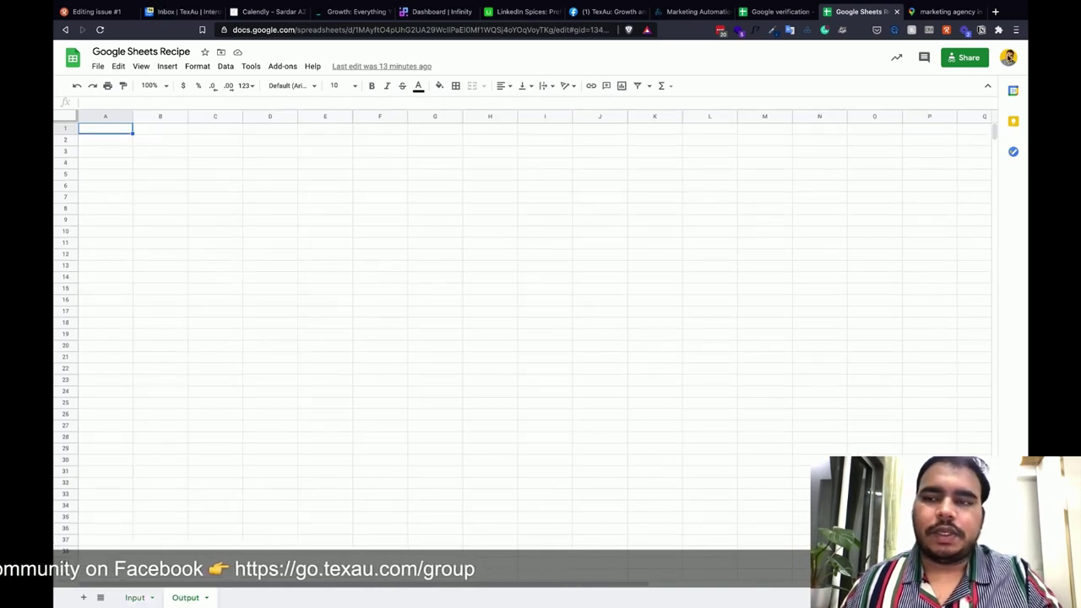
left_click(560, 31)
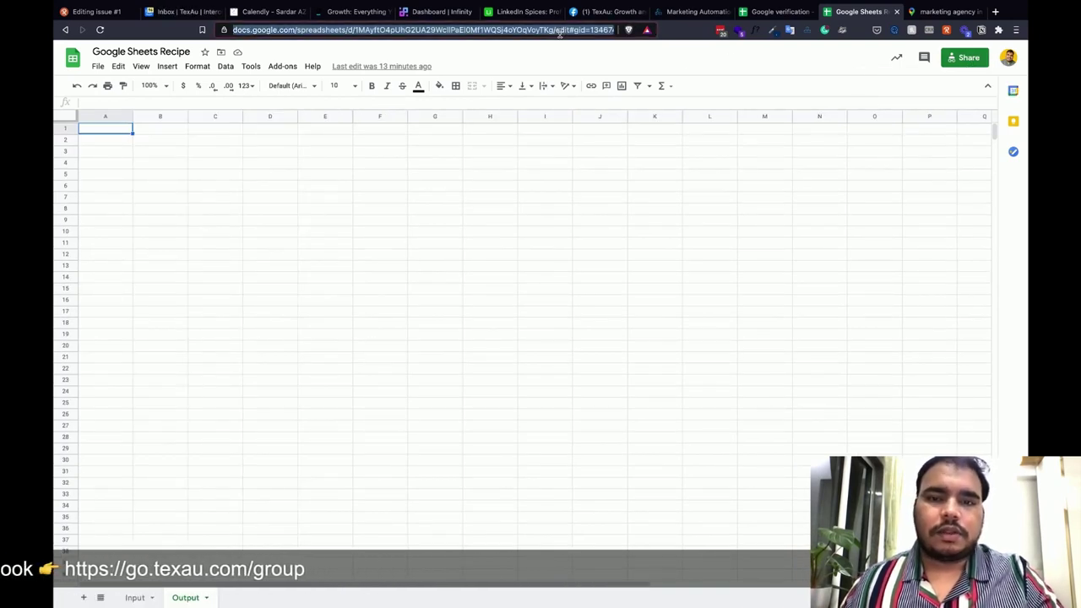
left_click(965, 57)
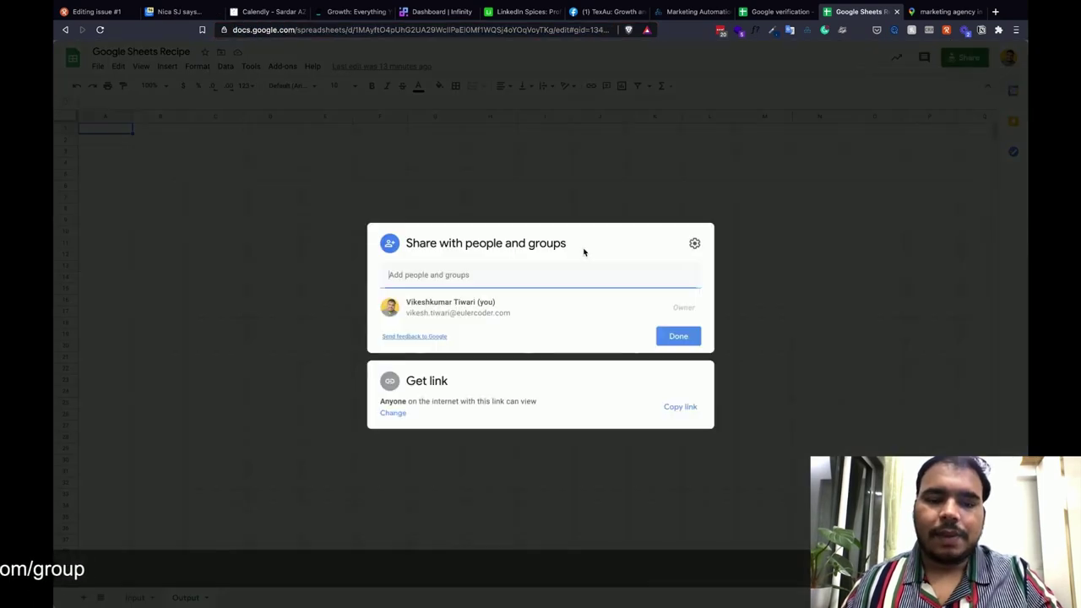
left_click(393, 413)
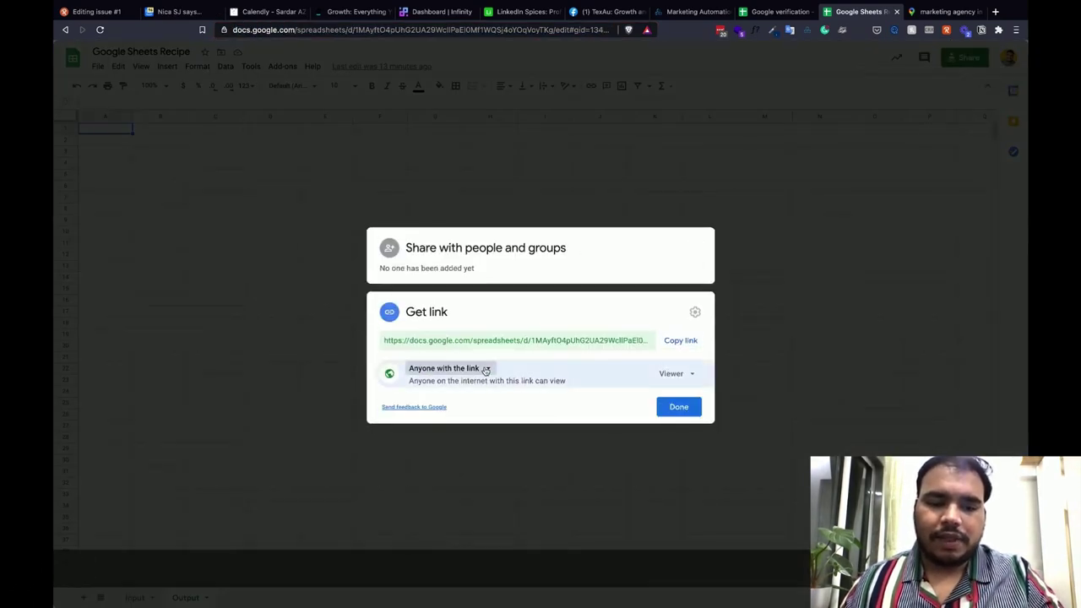
left_click(486, 371)
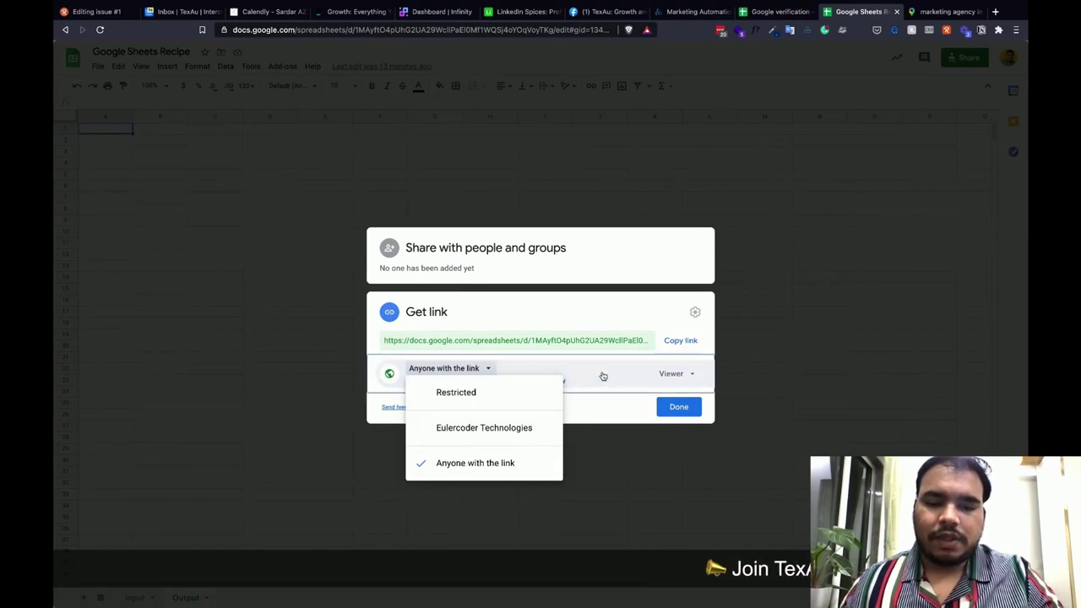
left_click(691, 378)
left_click(691, 379)
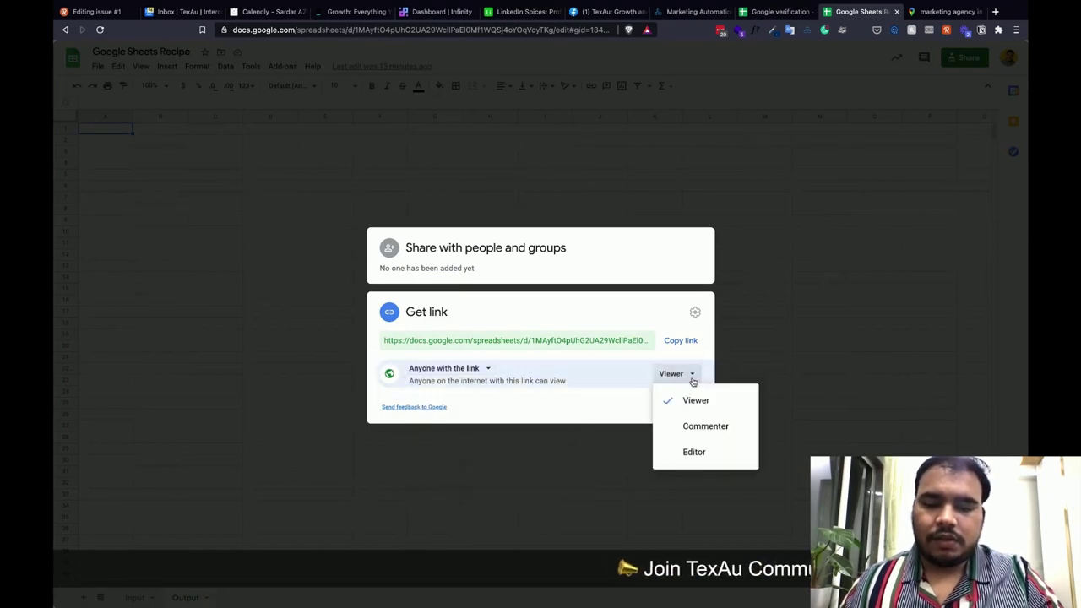
left_click(695, 453)
left_click(683, 341)
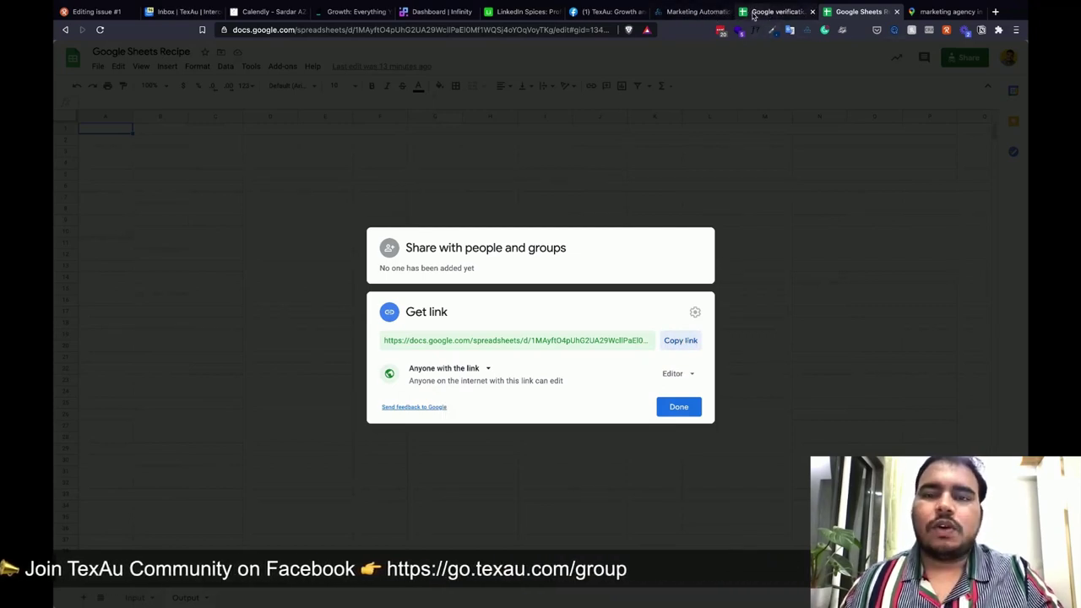
Step: Return to the TexAu recipe and enter the copied sharing link as the sheet URL of the Send data to Google Sheet module
left_click(749, 12)
left_click(714, 12)
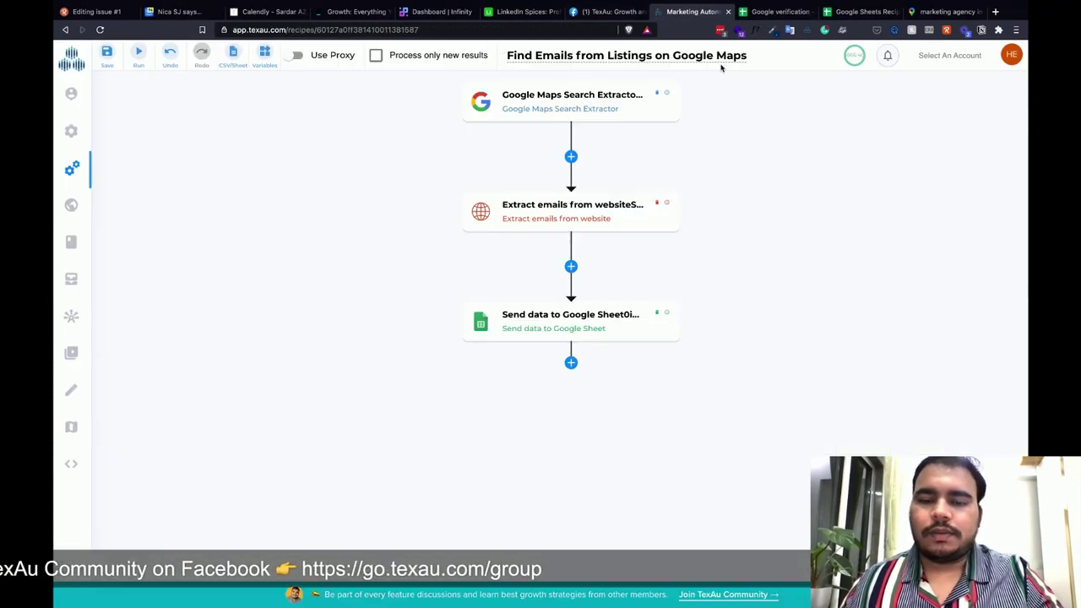
left_click(555, 317)
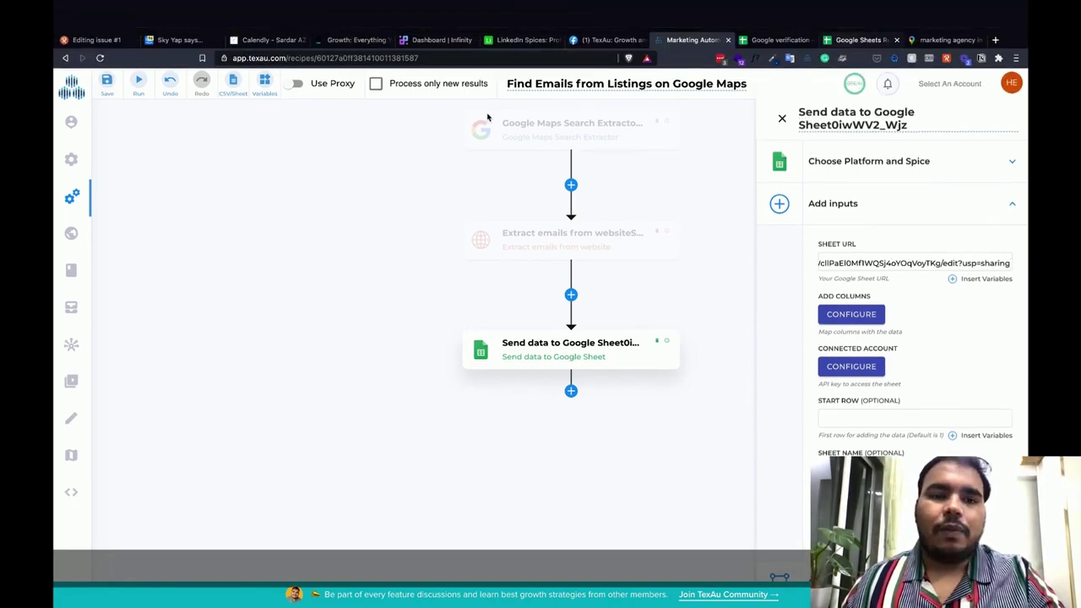
Step: Go back to the Google Sheets Recipe spreadsheet, close its sharing settings and copy the Output sheet's full URL including its gid
left_click(866, 11)
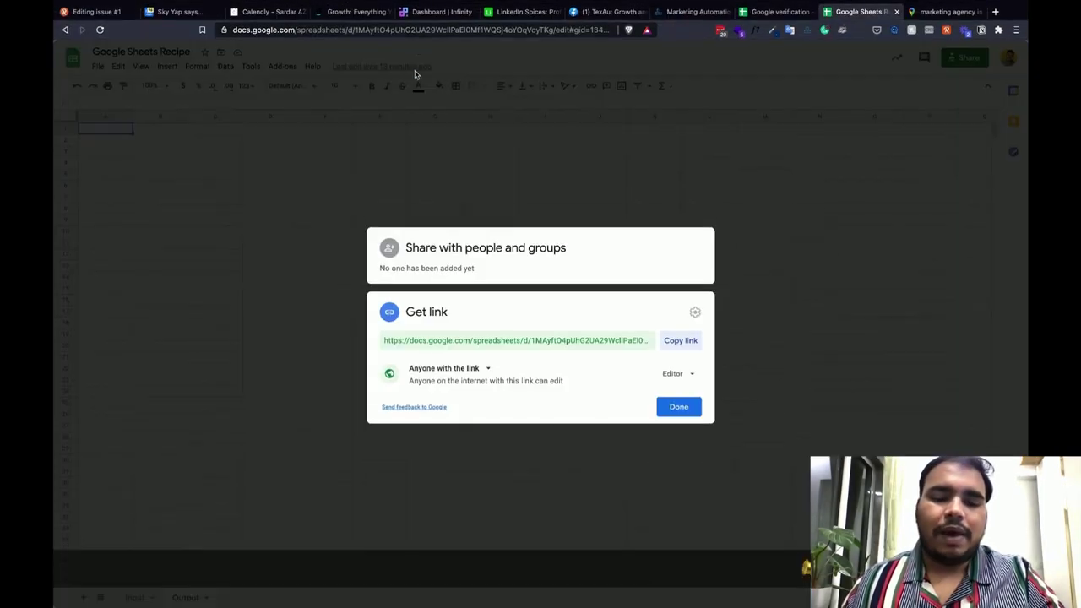
left_click(669, 407)
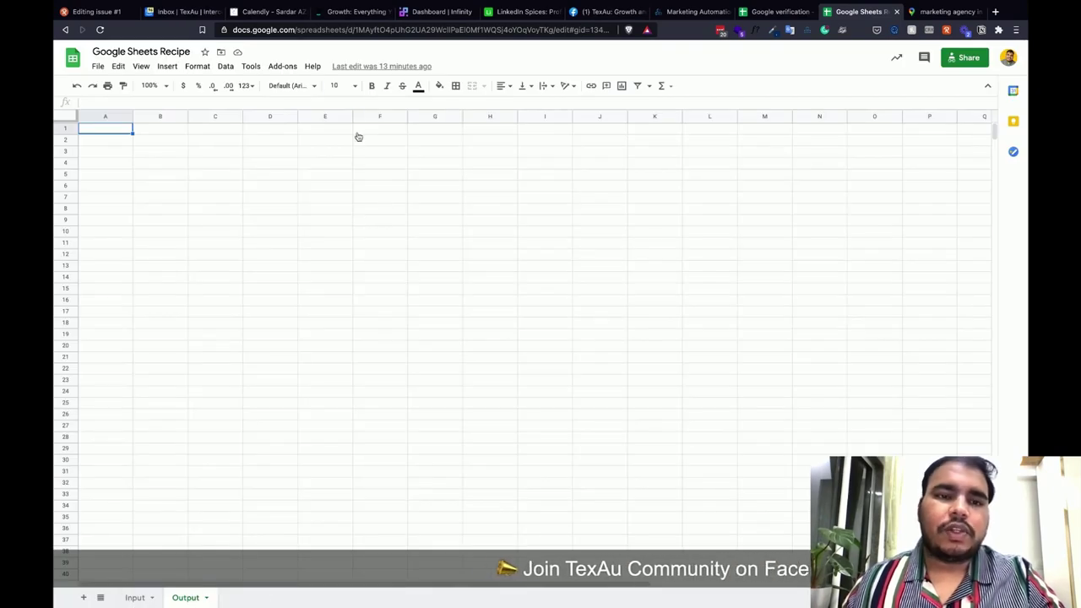
left_click(350, 30)
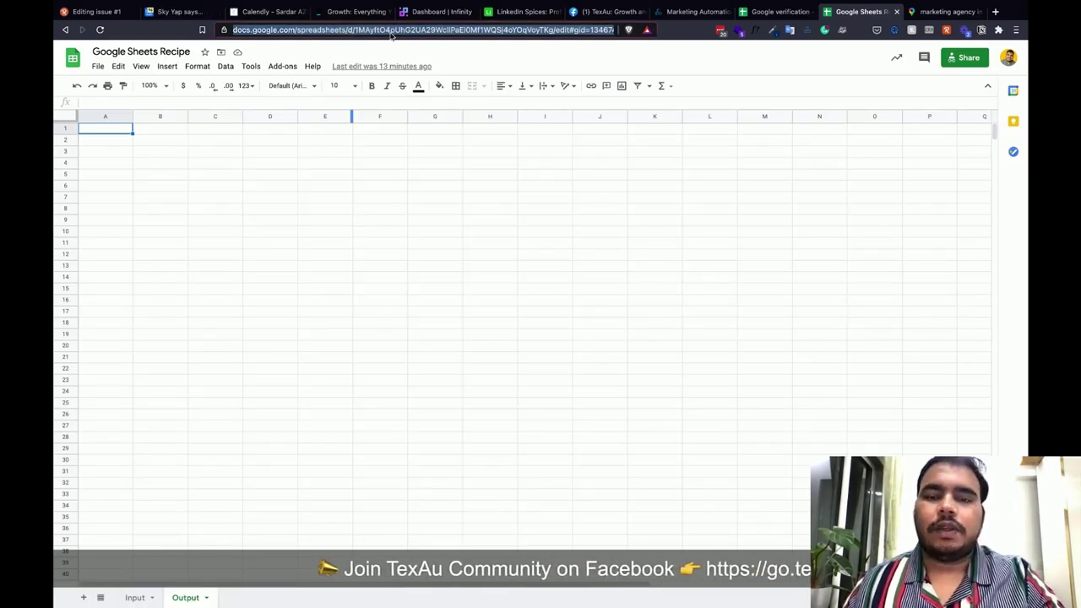
left_click_drag(614, 30, 581, 30)
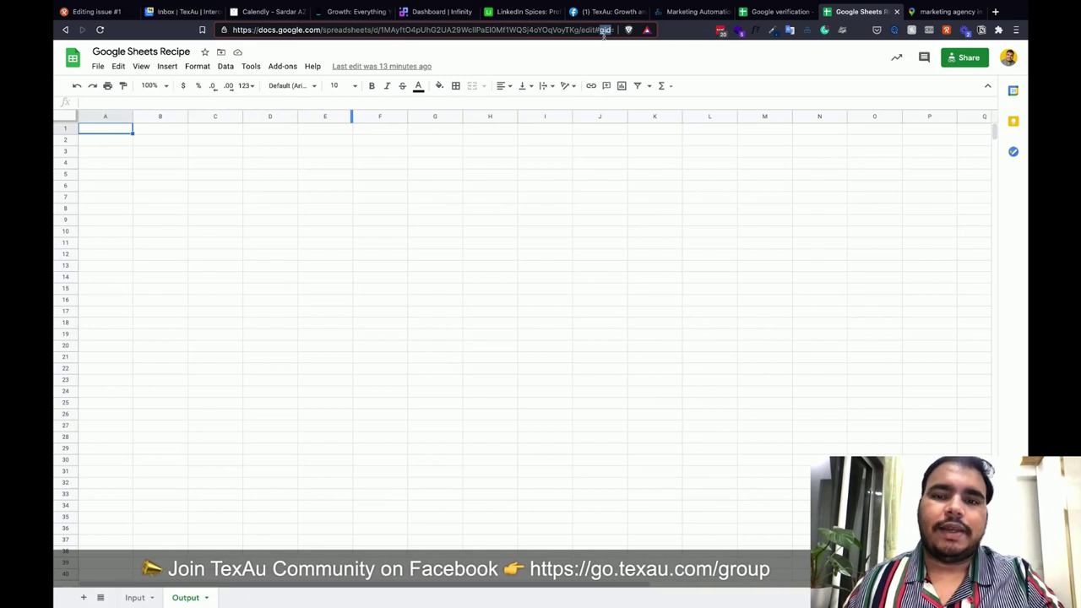
triple_click(609, 33)
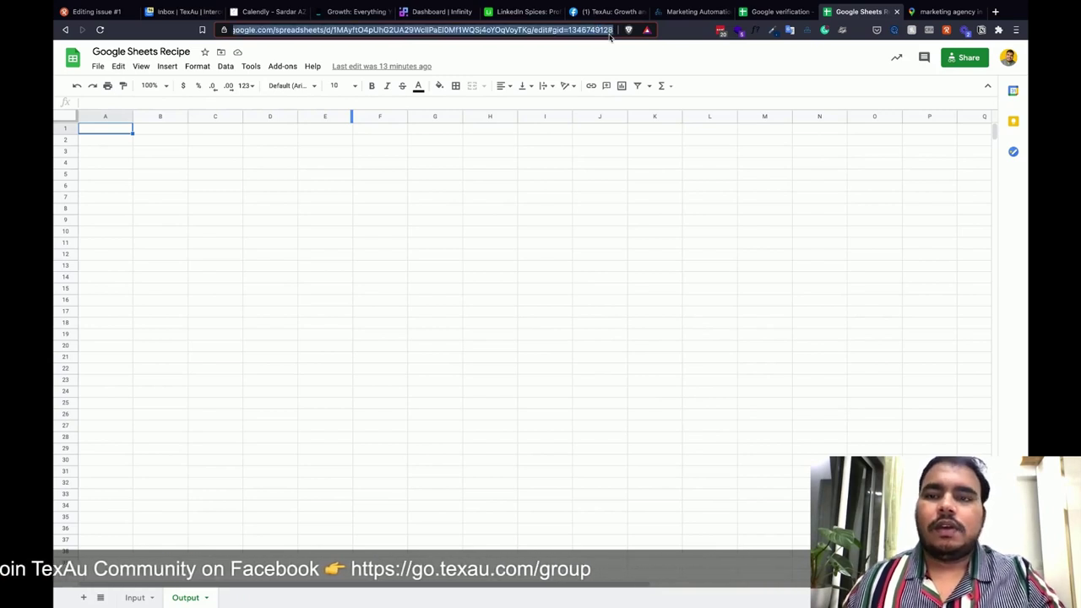
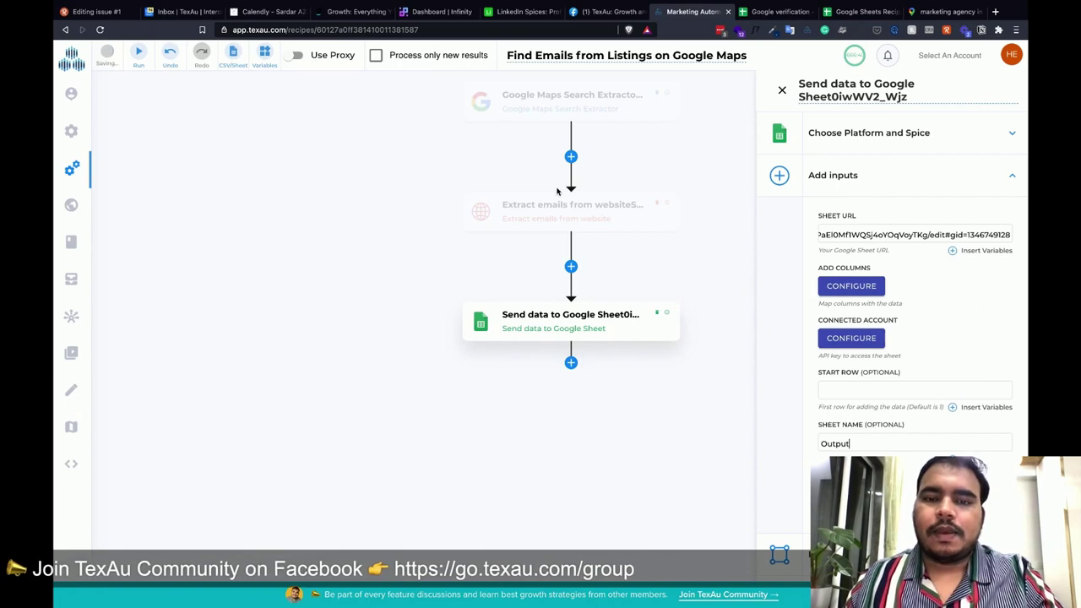
Step: Open the Google Maps Search Extractor module, then copy the Input sheet's URL from the spreadsheet and return to the recipe
left_click(565, 99)
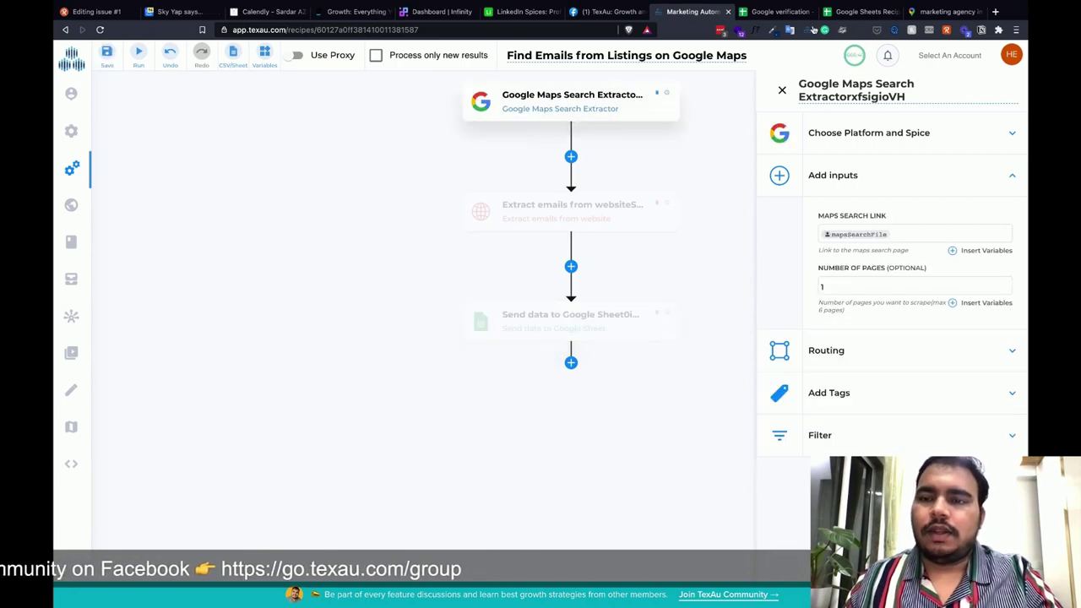
left_click(860, 11)
left_click(136, 598)
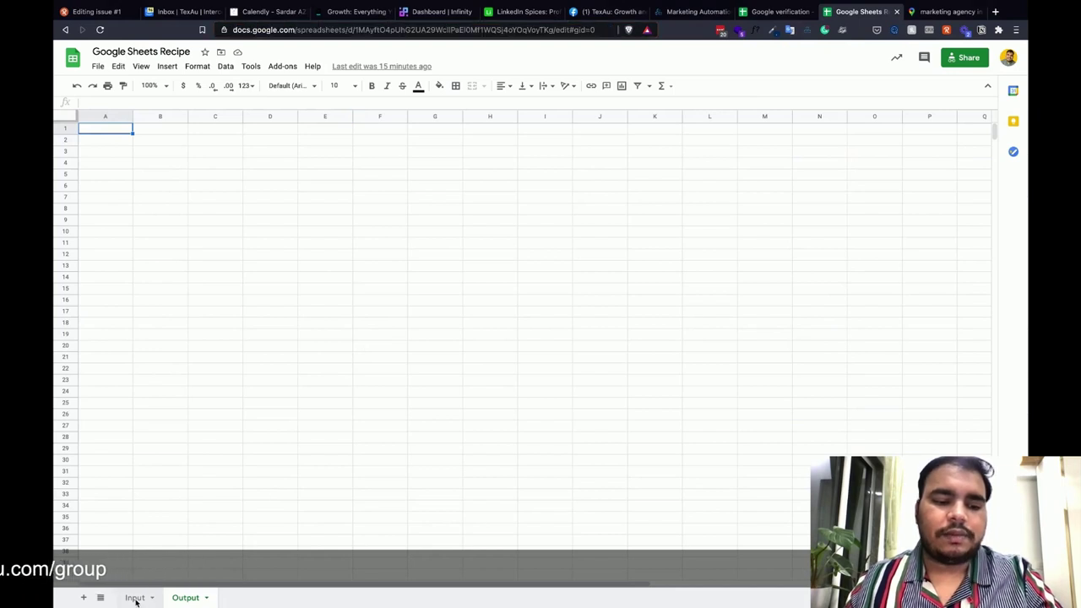
left_click(514, 36)
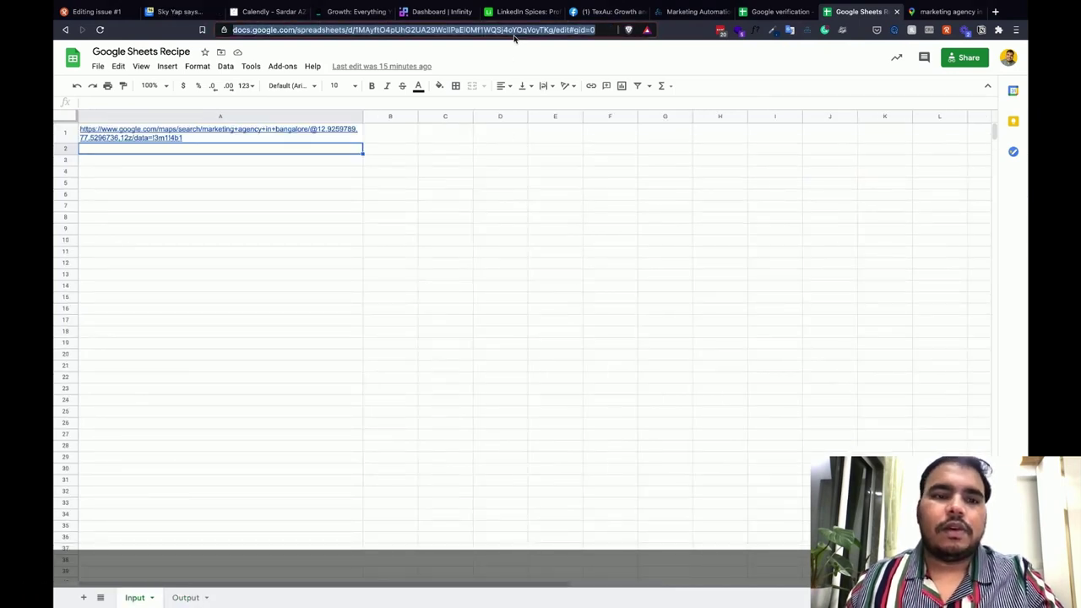
left_click(680, 12)
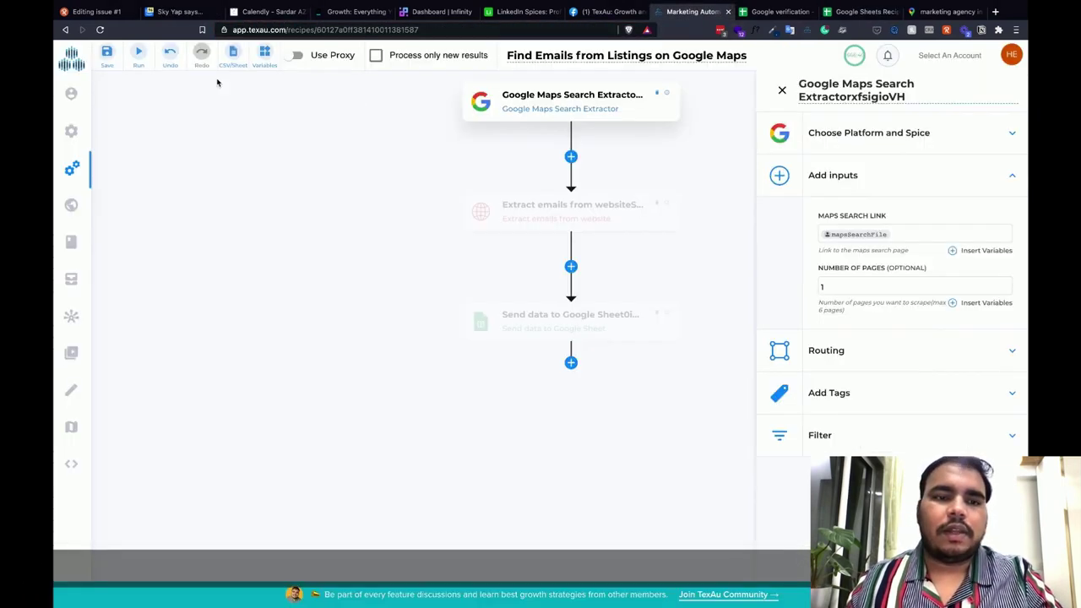
Step: Run the recipe from a Google Sheet, using the Input sheet's URL and column A for mapsSearchFile
left_click(231, 54)
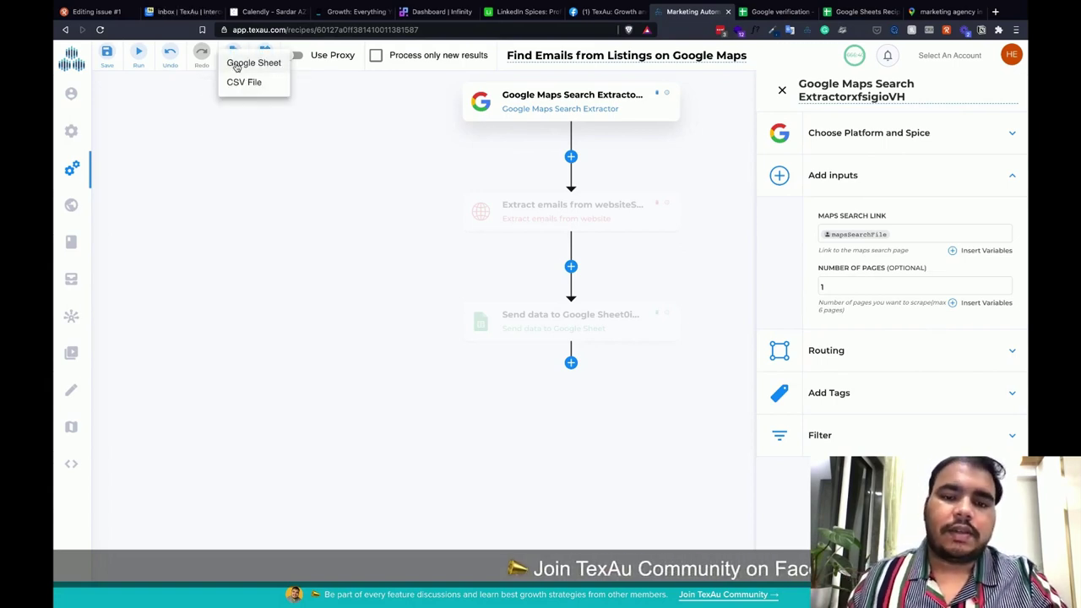
left_click(237, 68)
left_click(454, 210)
left_click(452, 241)
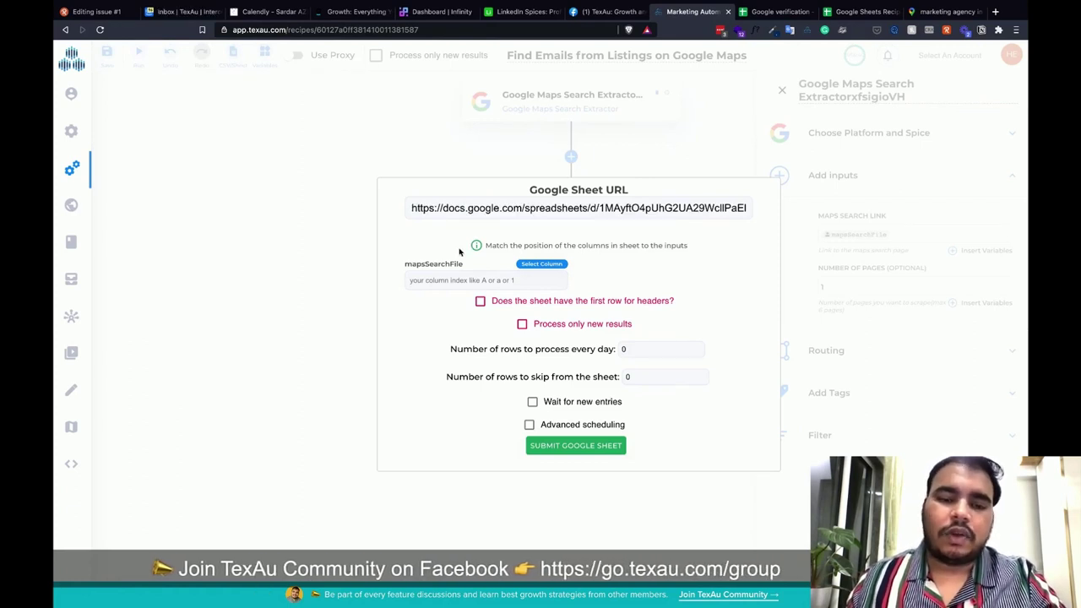
left_click(531, 265)
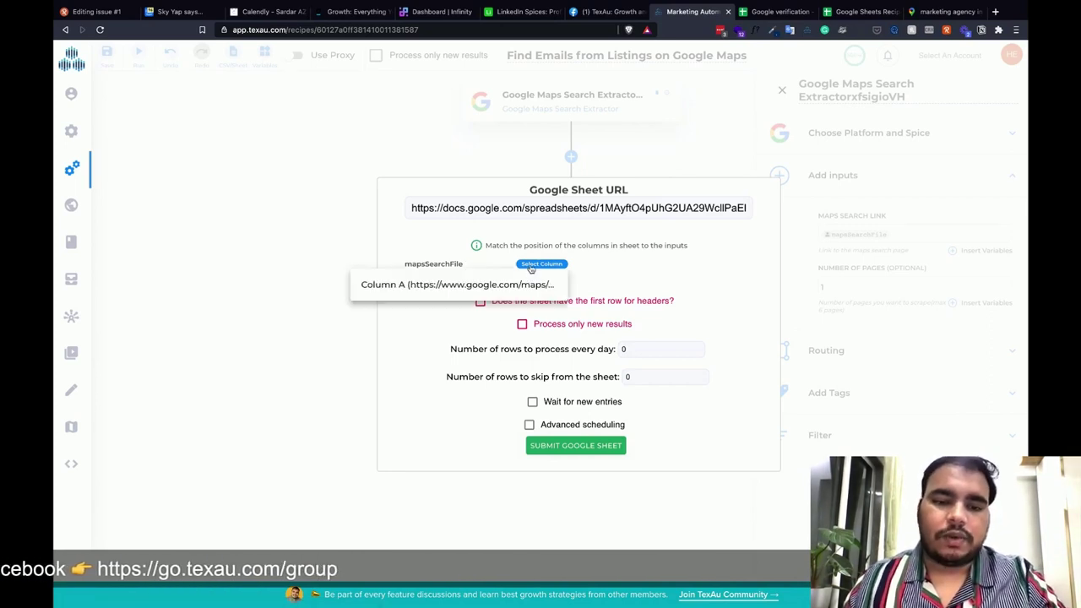
left_click(426, 286)
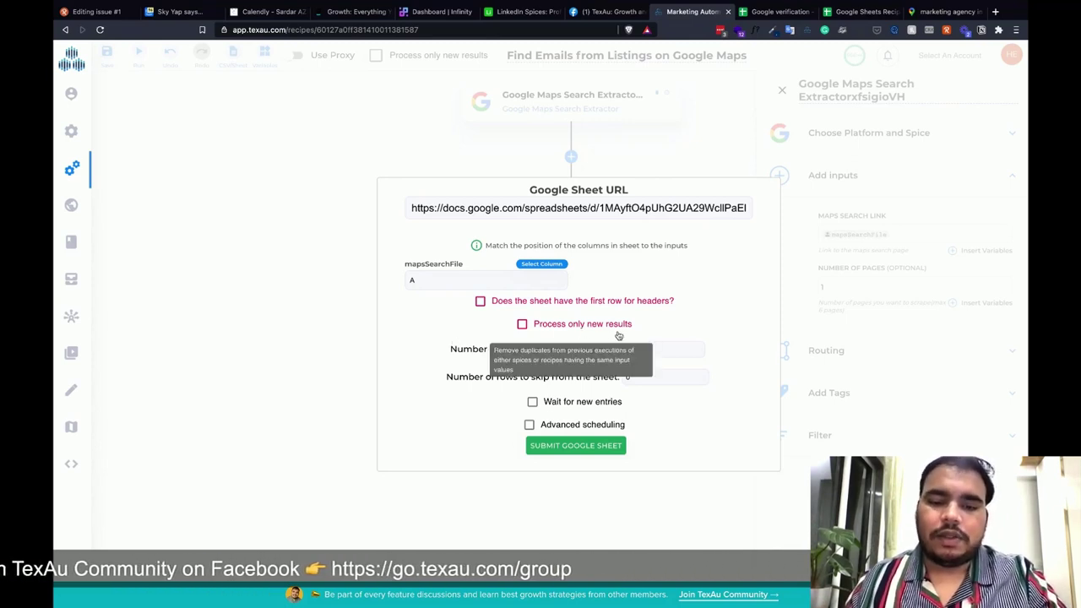
left_click(580, 448)
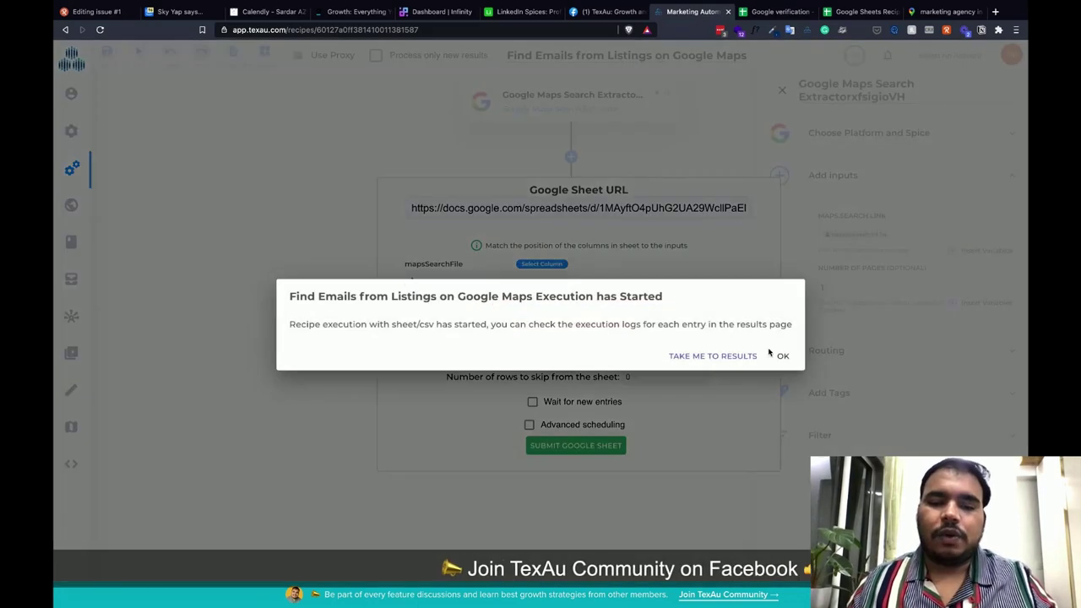
Step: Open the recipe results and examine the execution logs of the newly started Find Emails from Listings on Google Maps run
left_click(712, 356)
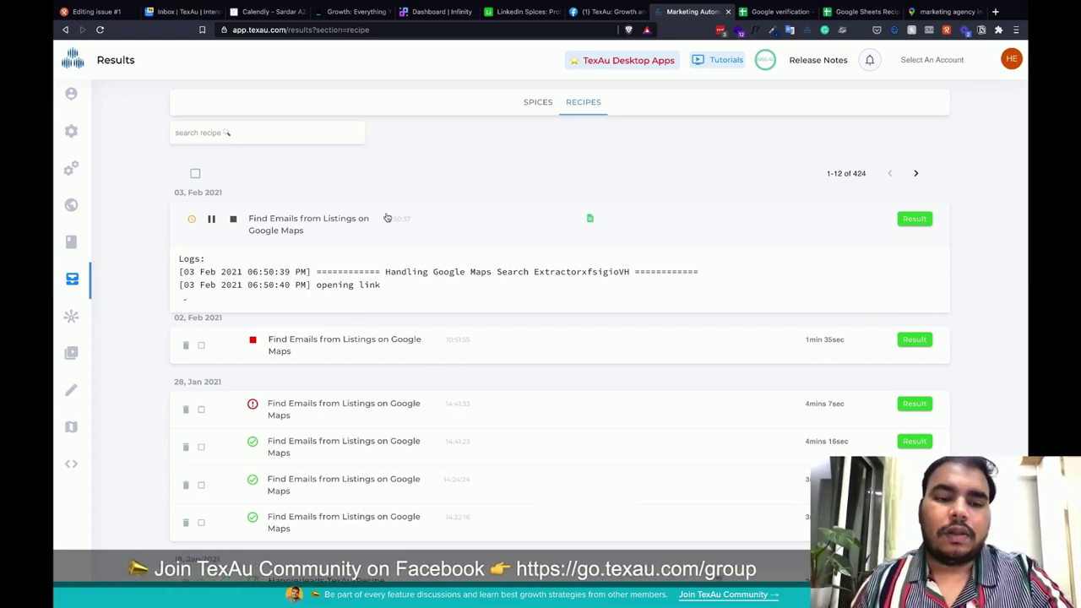
left_click(343, 227)
left_click(416, 245)
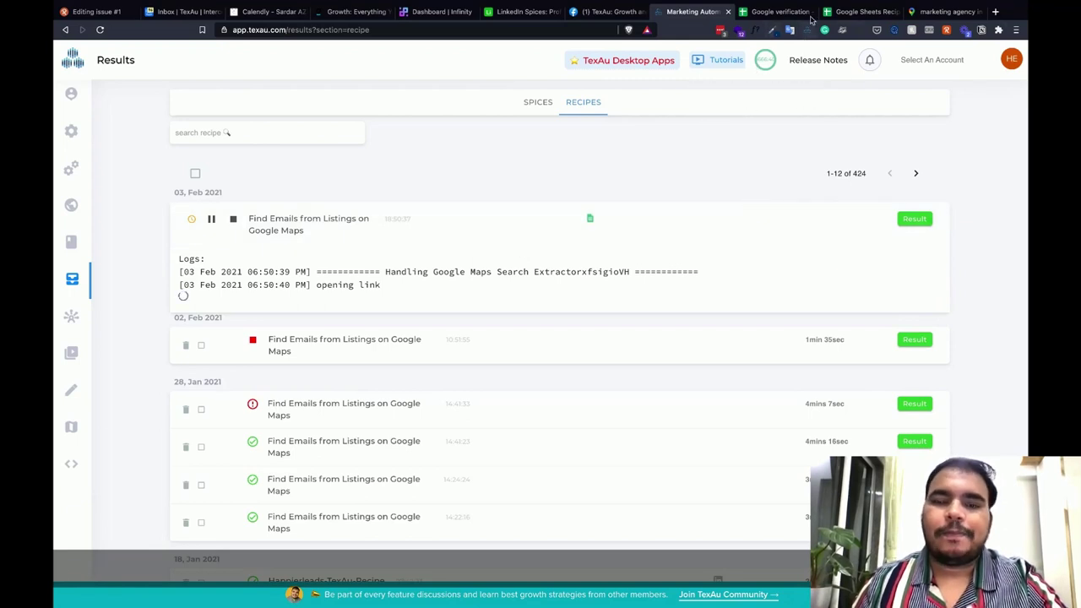
Step: Switch to the Google verification spreadsheet and examine the business names, websites, phone numbers and emails listed in Sheet17
key("ctrl+Tab")
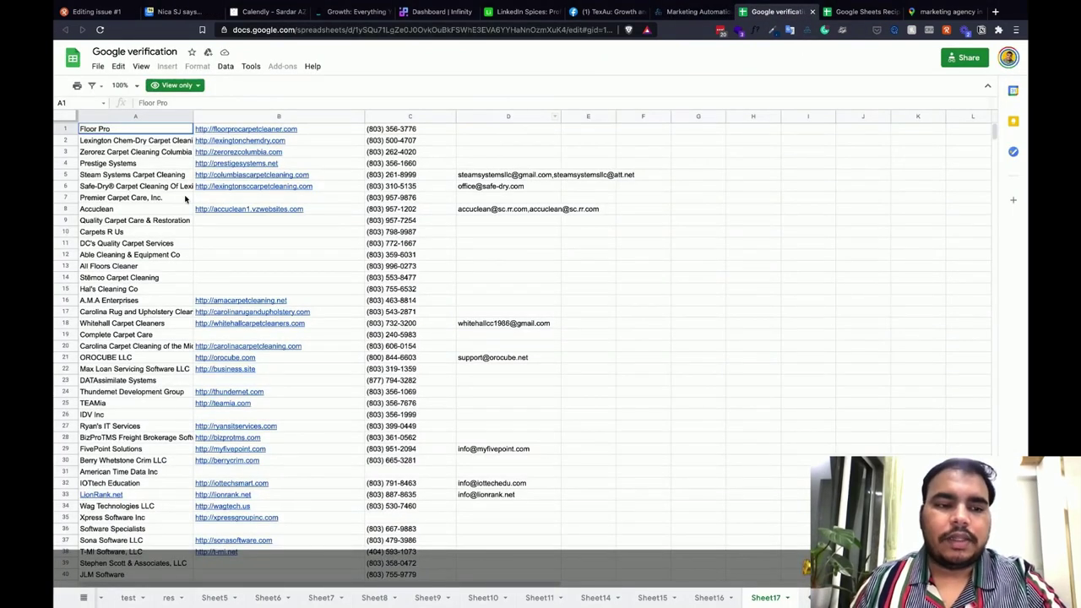
scroll(138, 272, "down", 4)
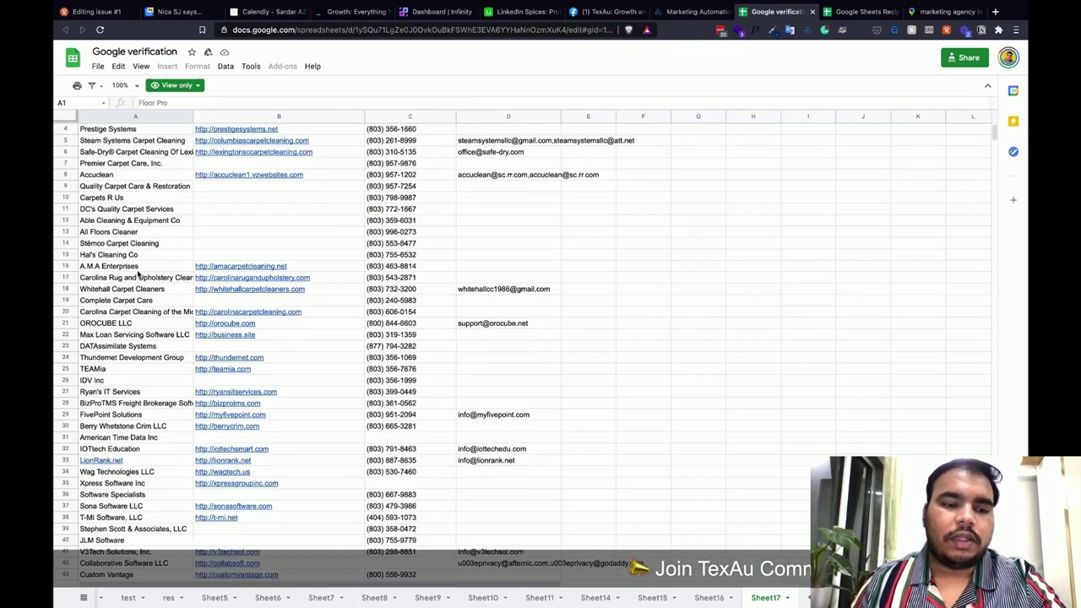
scroll(174, 262, "up", 4)
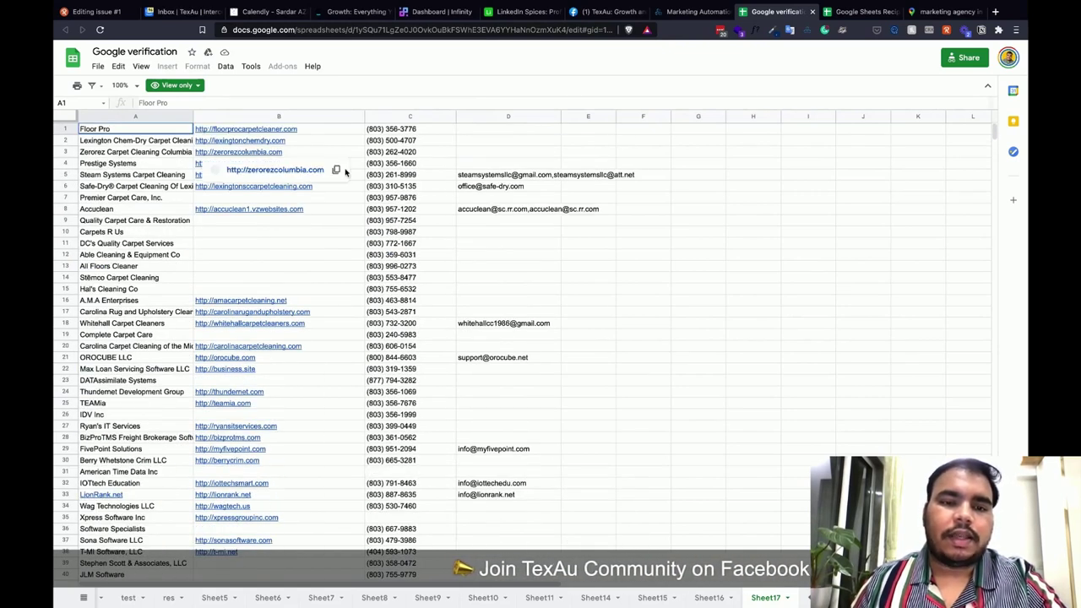
left_click(405, 140)
scroll(408, 272, "down", 2)
scroll(408, 271, "down", 2)
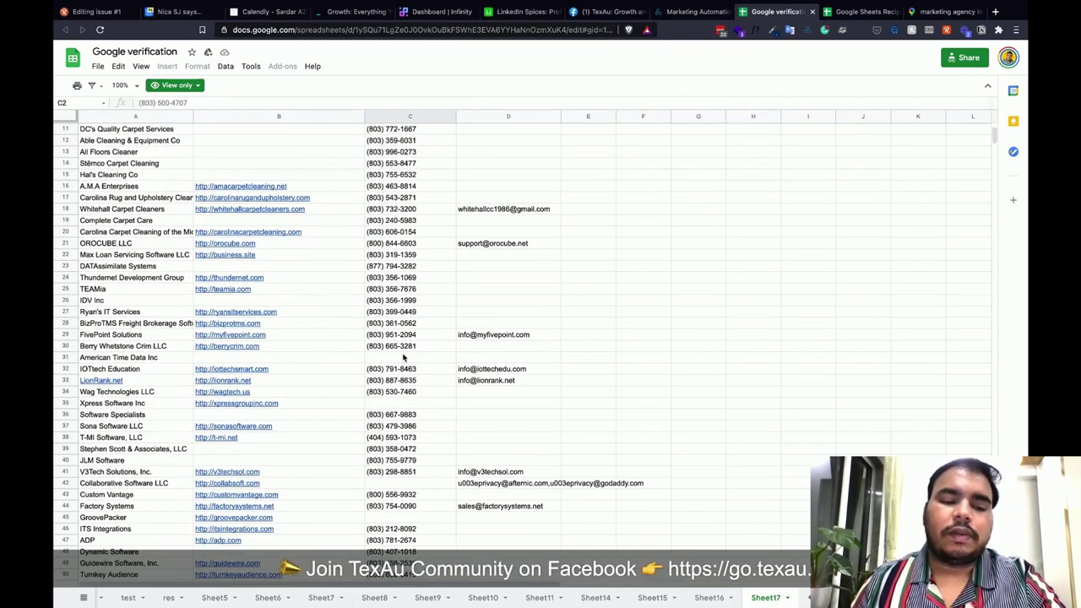
scroll(404, 359, "up", 3)
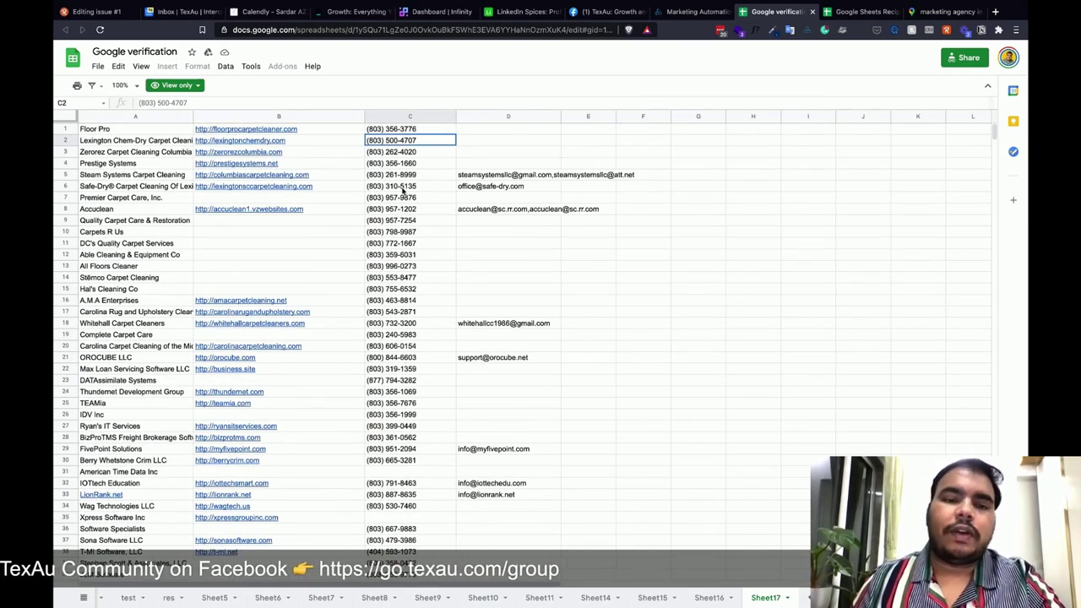
left_click(392, 130)
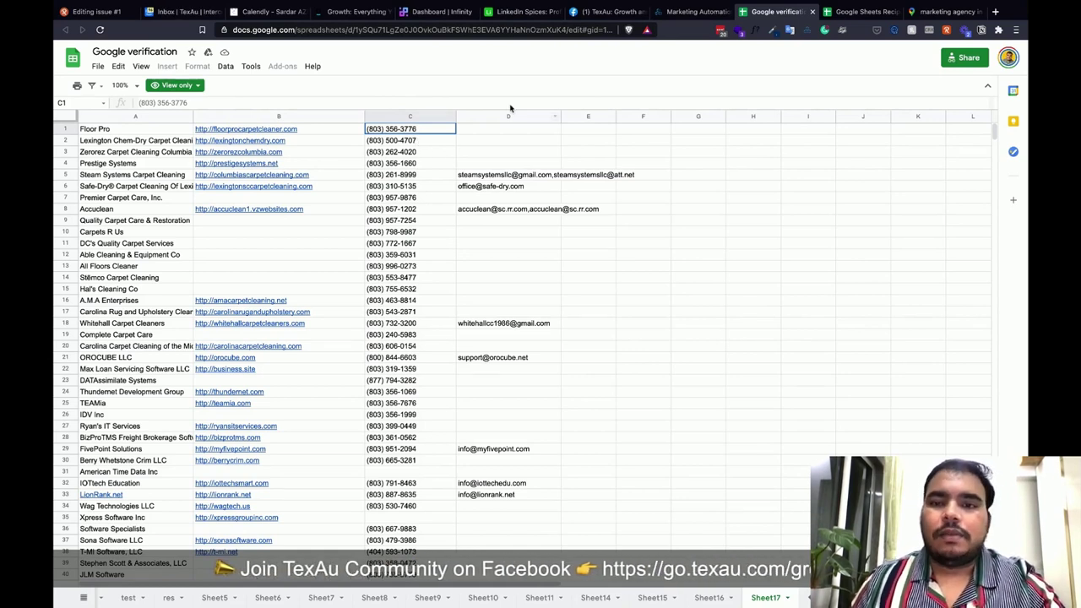
Step: Return to the TexAu recipe results and examine the running recipe's logs for listing scraping and website email extraction
left_click(692, 11)
scroll(346, 380, "up", 1)
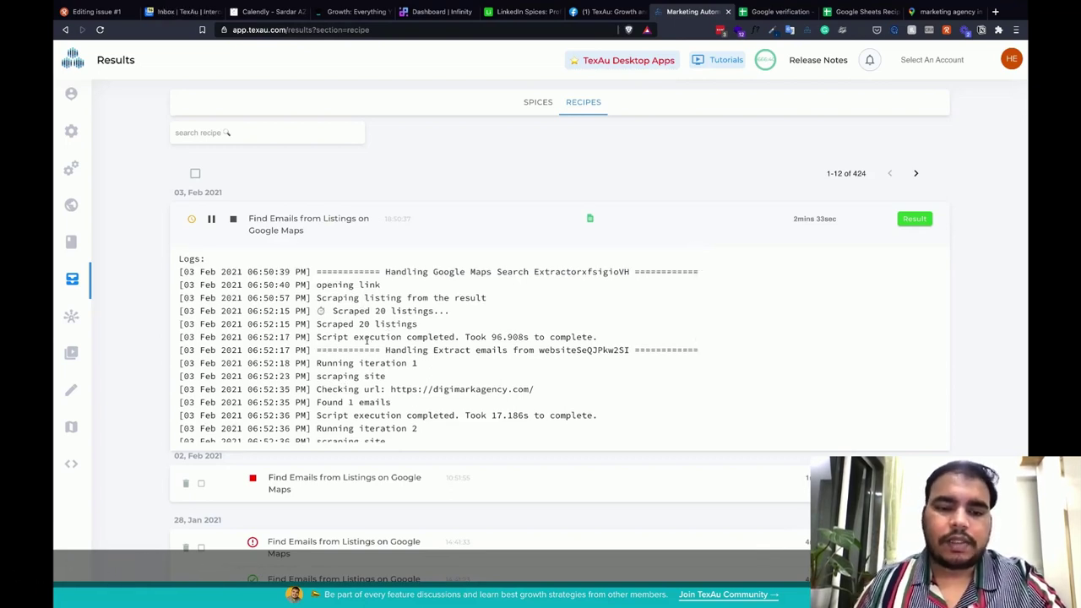
scroll(404, 344, "down", 1)
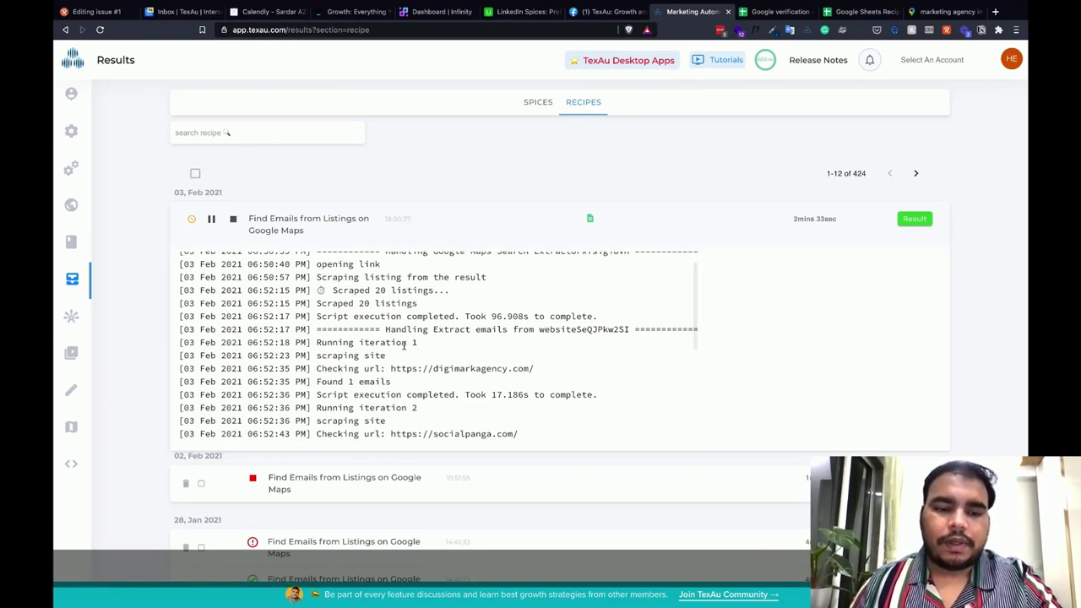
scroll(403, 344, "down", 1)
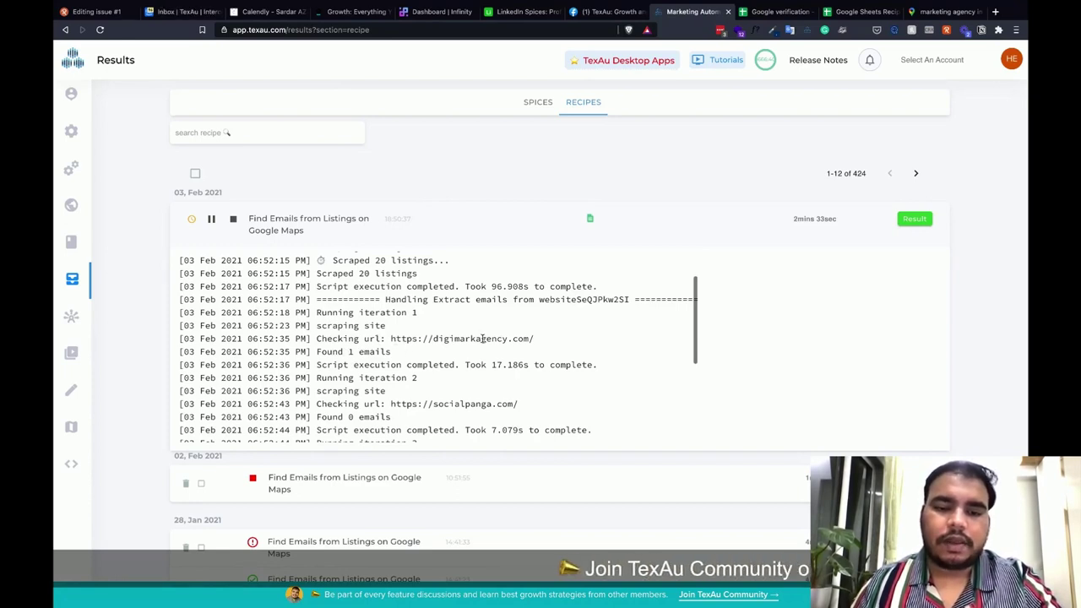
scroll(411, 372, "down", 3)
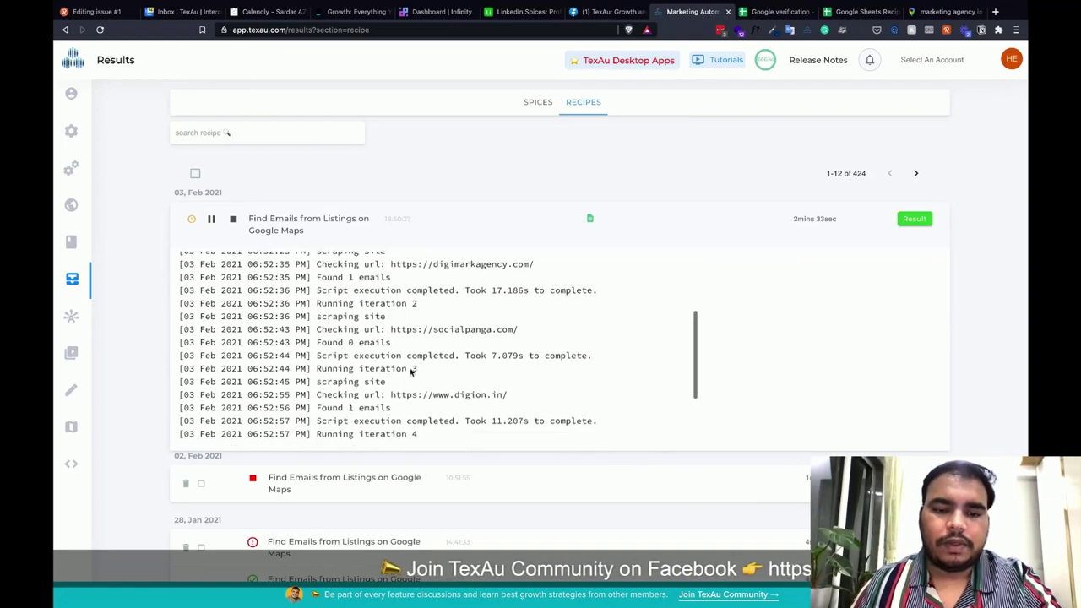
scroll(422, 370, "down", 2)
scroll(426, 369, "down", 3)
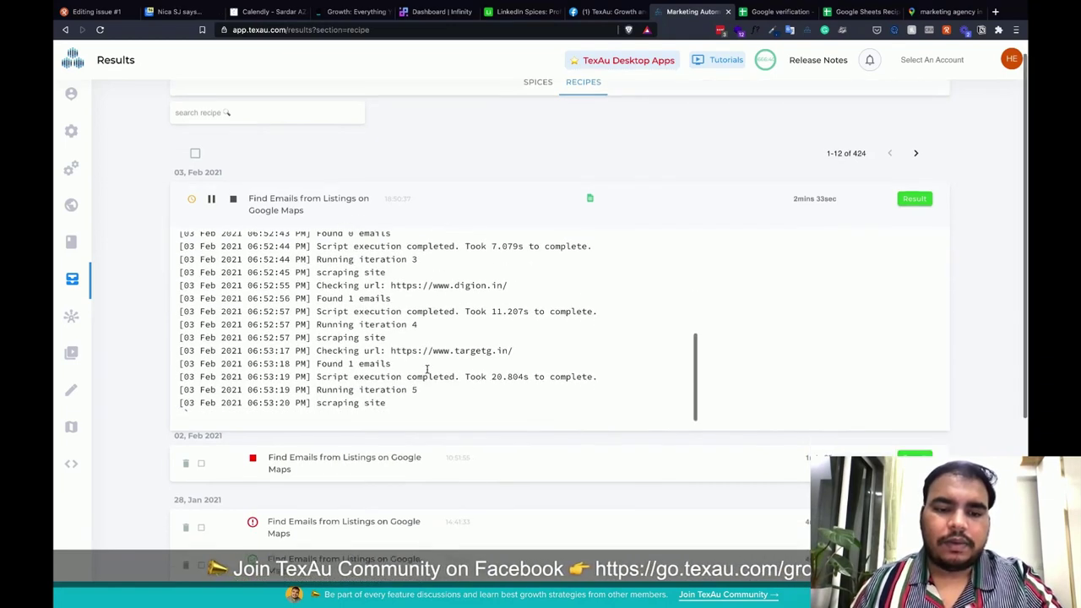
scroll(413, 296, "up", 5)
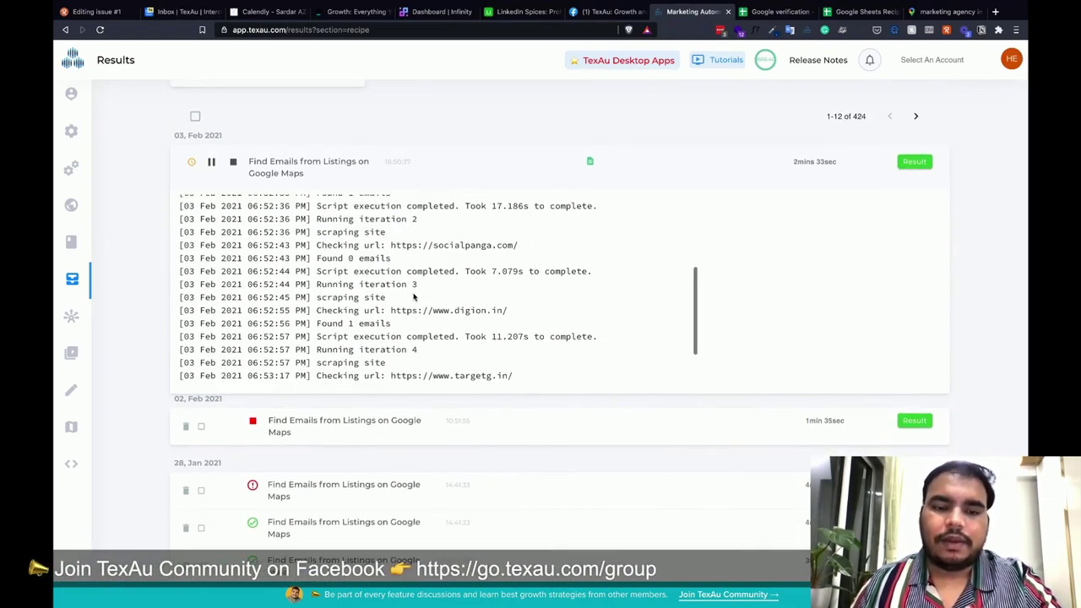
scroll(413, 293, "up", 1)
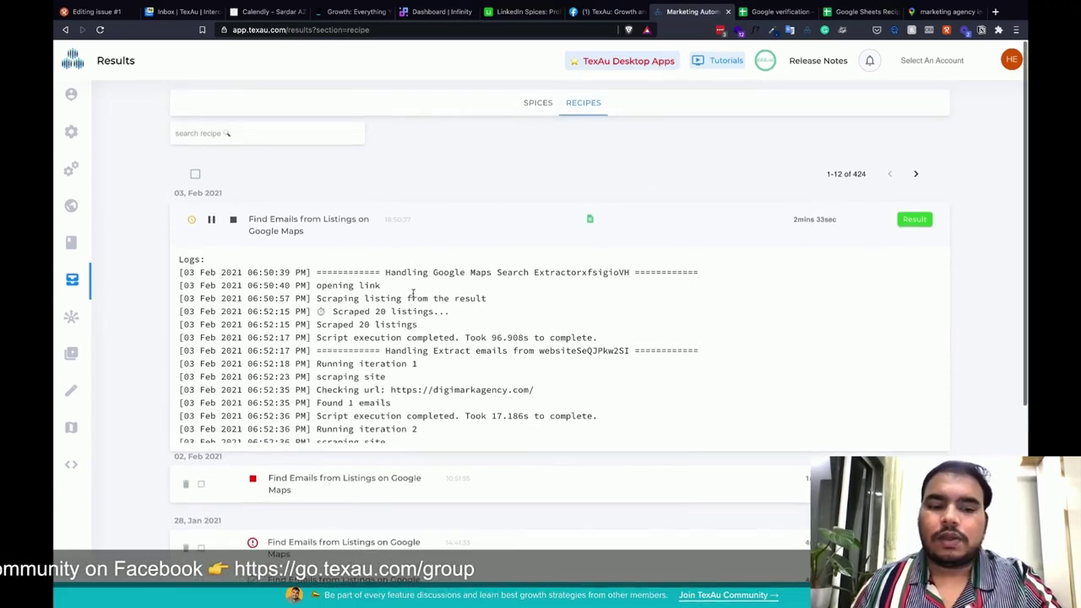
scroll(413, 293, "down", 1)
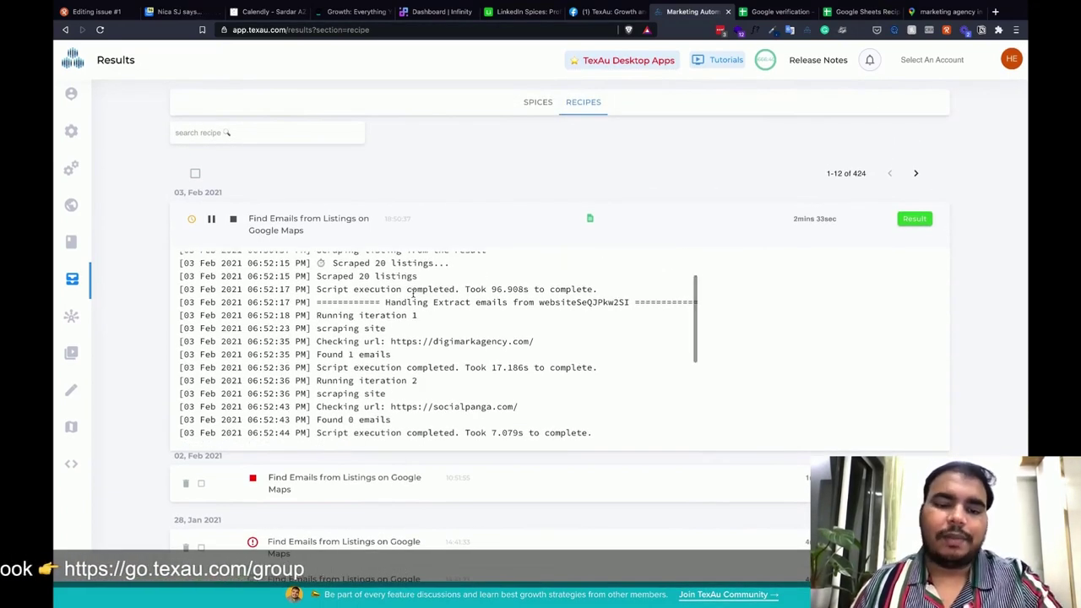
scroll(413, 293, "down", 2)
scroll(413, 300, "down", 4)
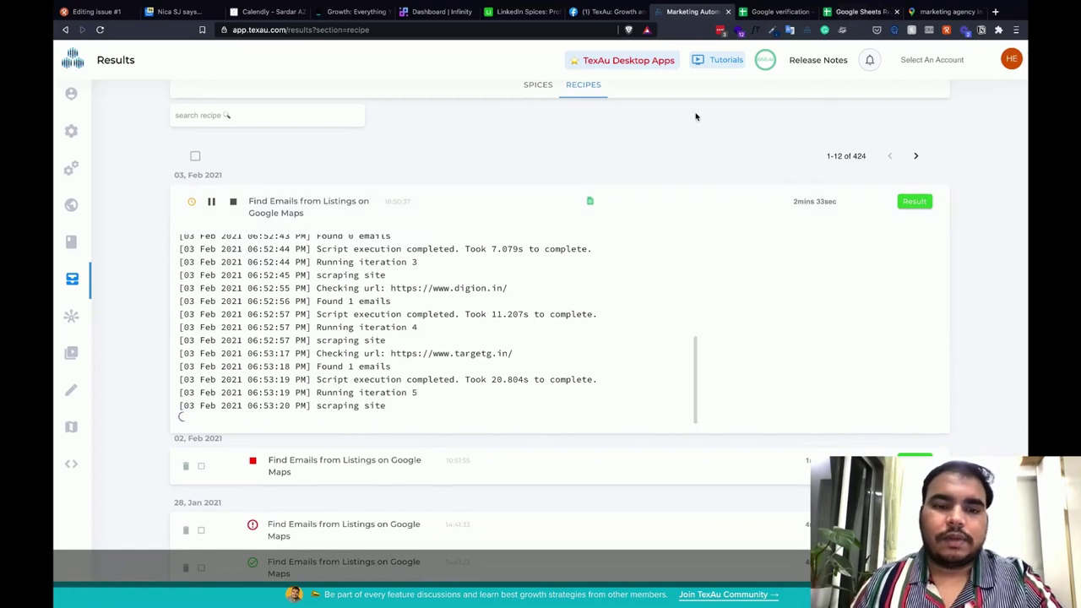
Step: Open the Output sheet of the Google Sheets Recipe spreadsheet and inspect row 1's name, website, phone, email and category cells
key("ctrl+Tab")
key("ctrl+Tab")
left_click(186, 598)
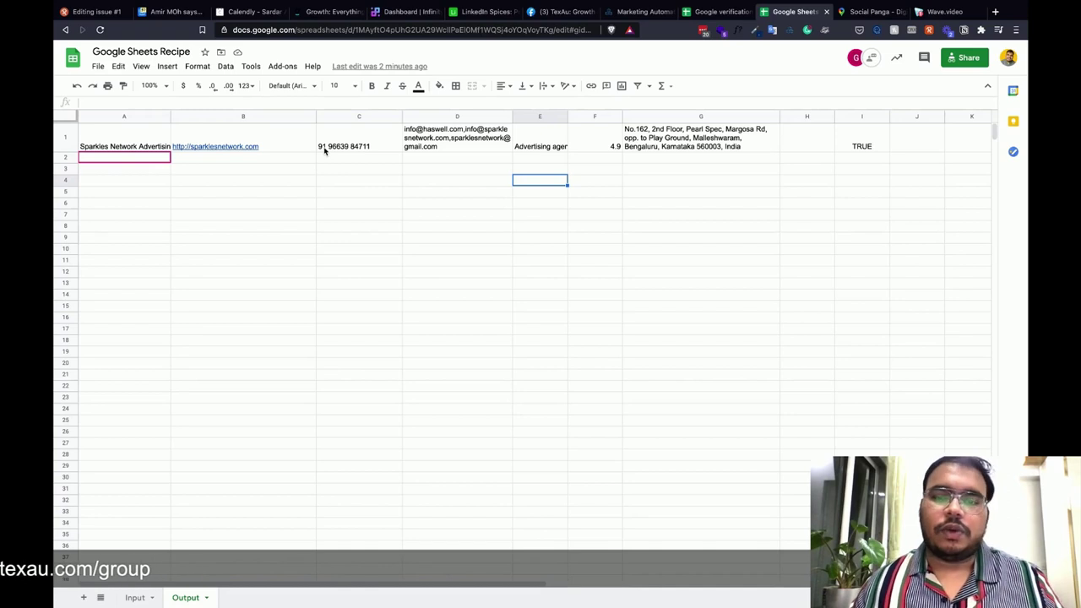
left_click(141, 146)
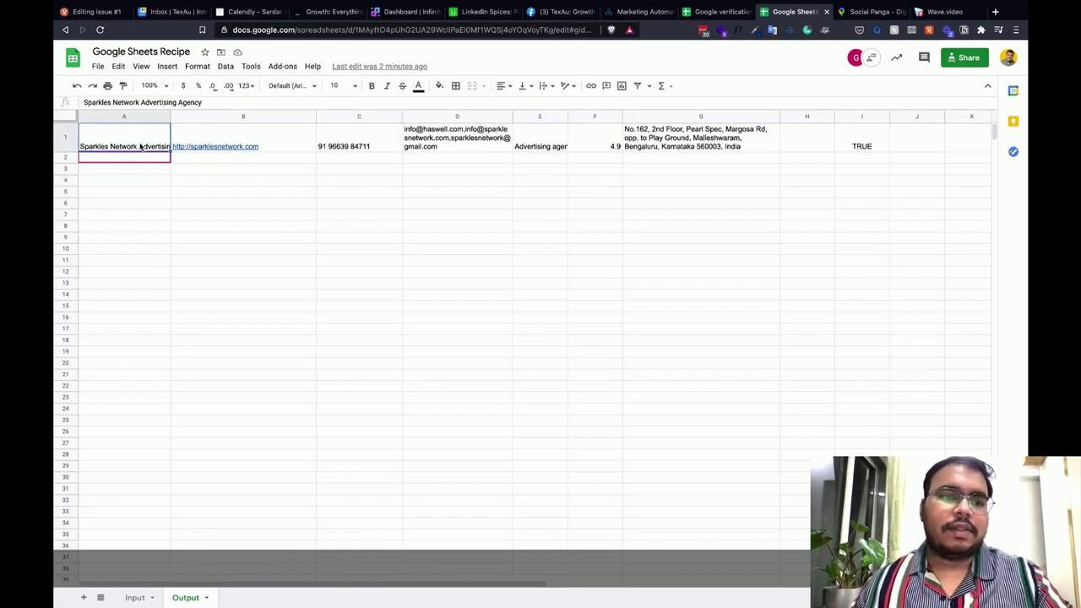
key("Right")
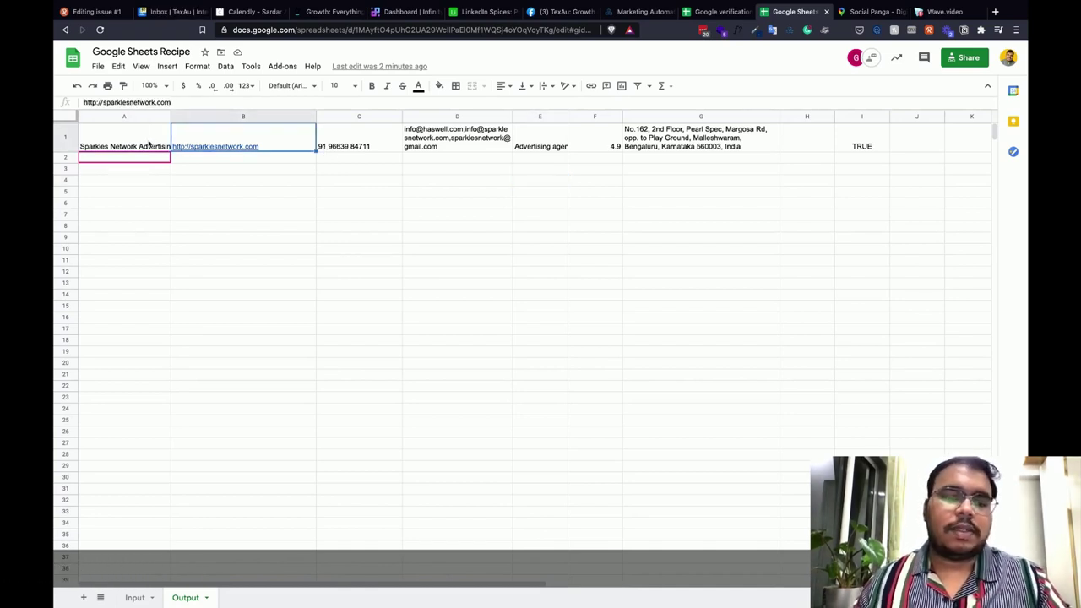
key("Right")
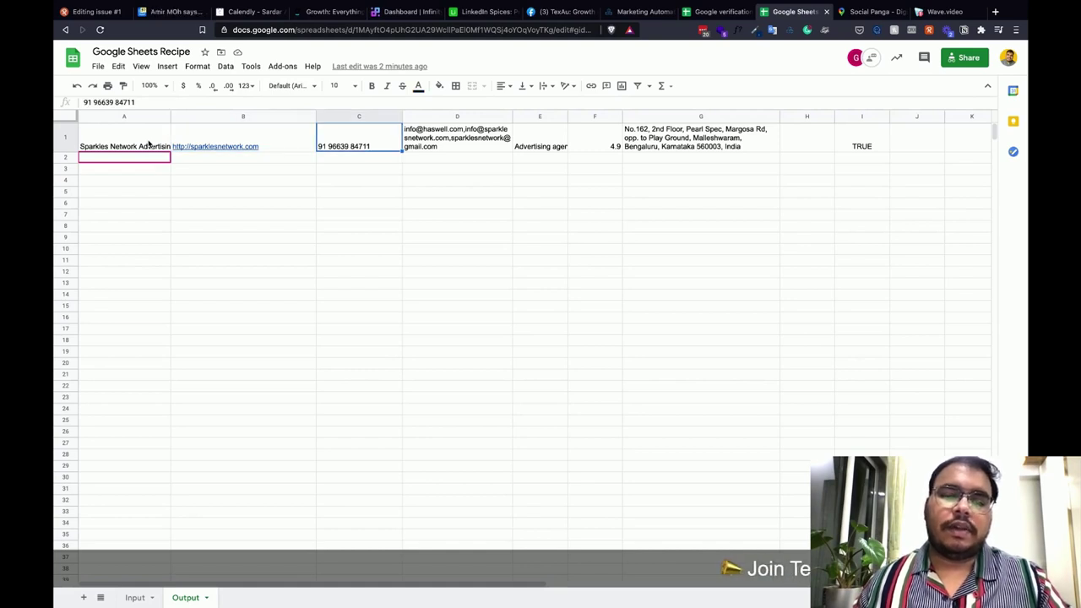
key("Right")
key("Right")
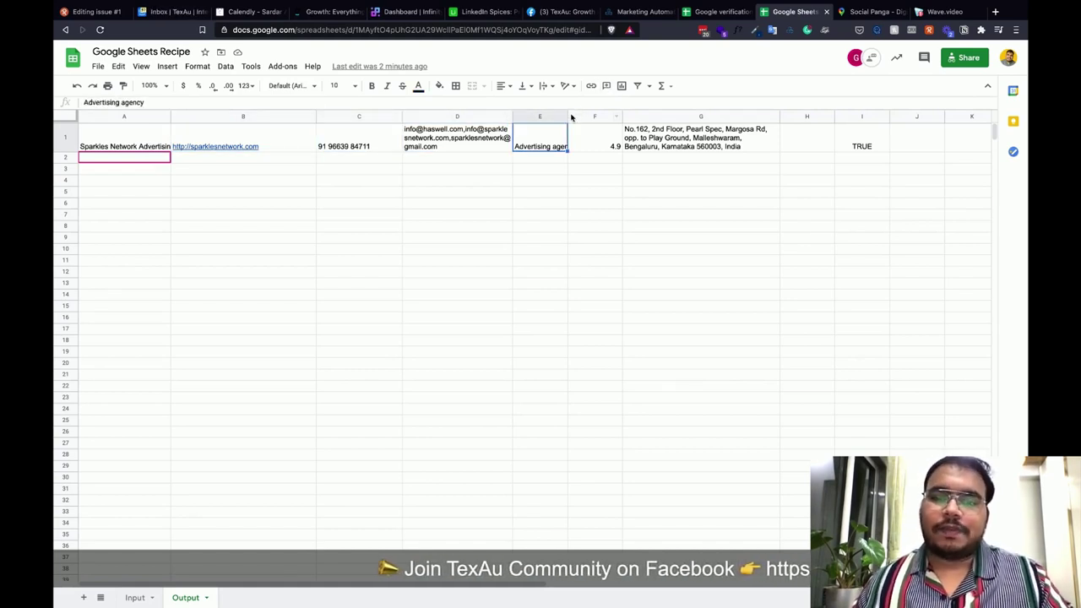
Step: Widen column E to fit the full category text and inspect row 1's cells from F to I
left_click_drag(567, 116, 599, 116)
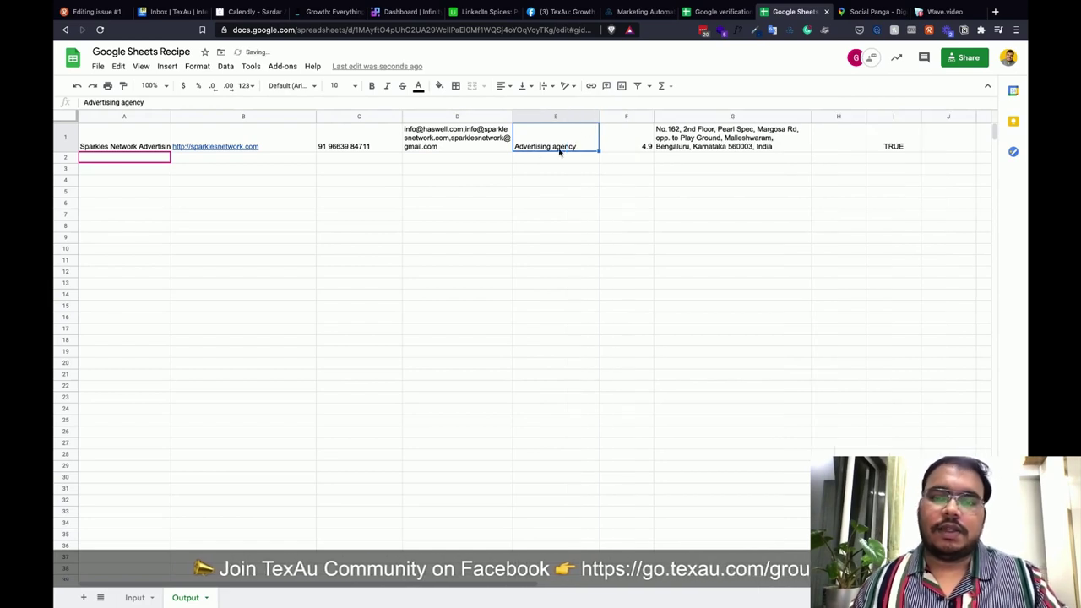
left_click(617, 149)
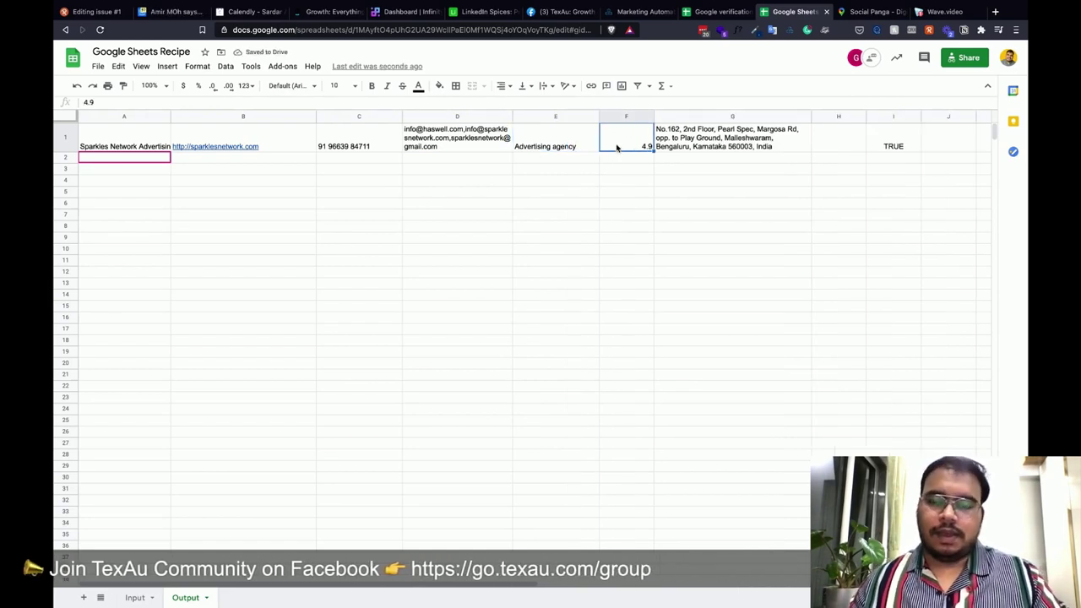
key("Right")
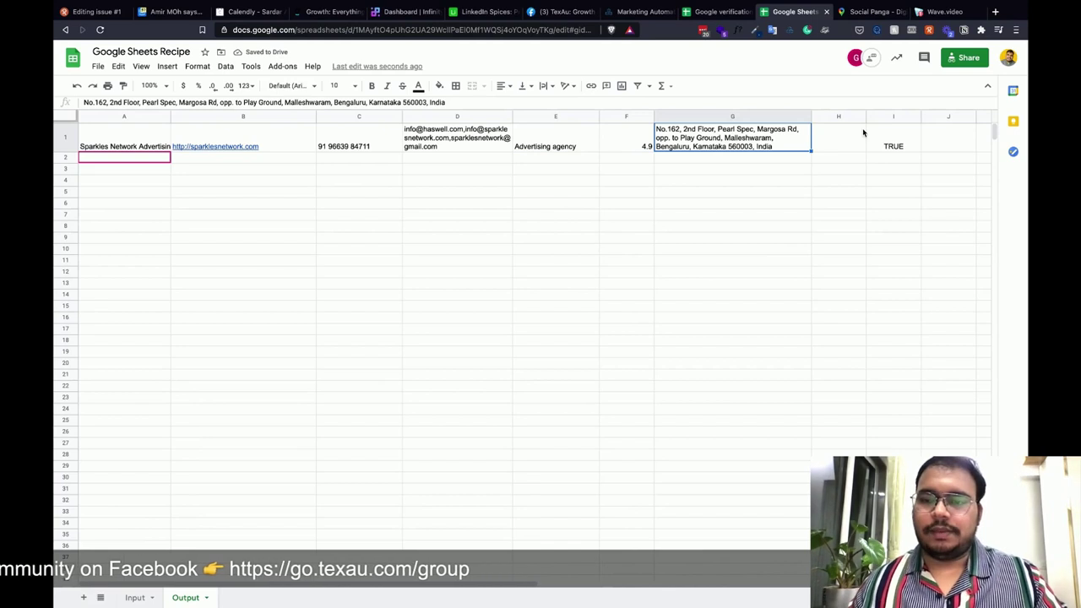
left_click(820, 149)
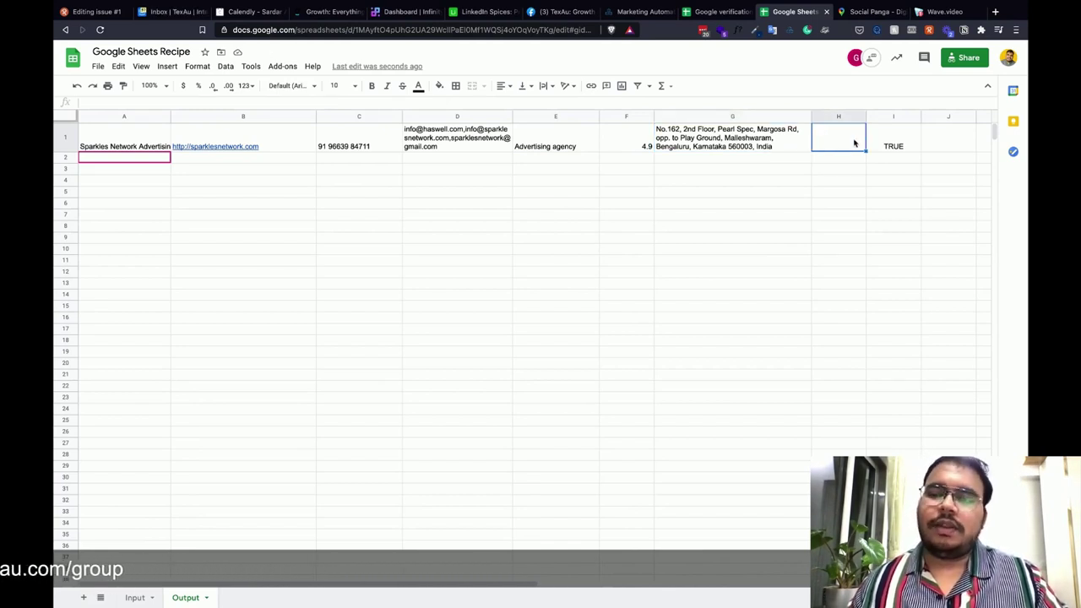
left_click(886, 147)
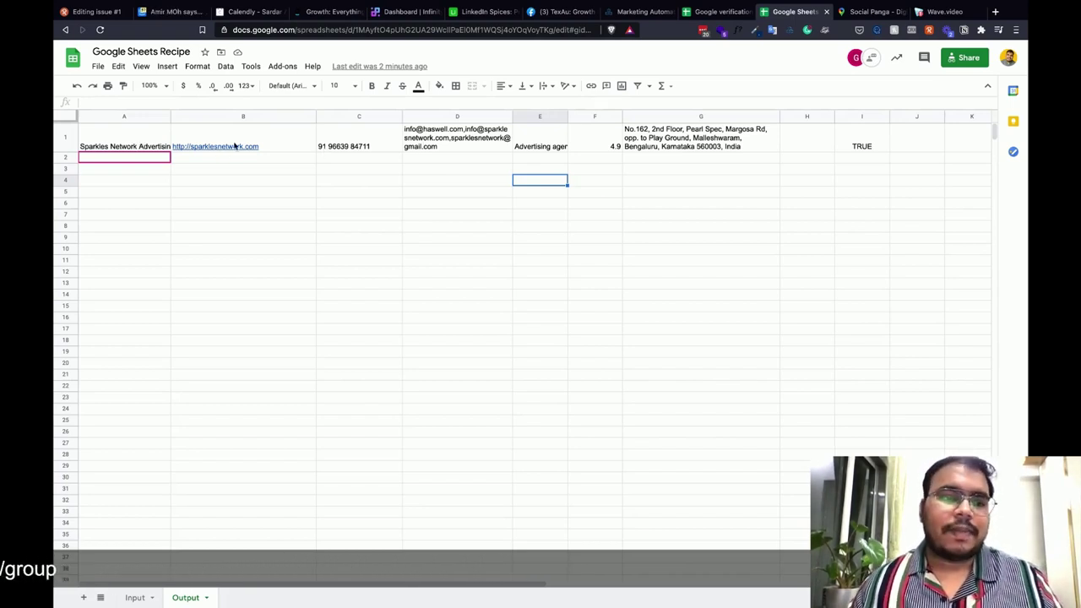
Step: Review the Output sheet's first row again, cell by cell from the business name in A1 to the category in E1
left_click(141, 146)
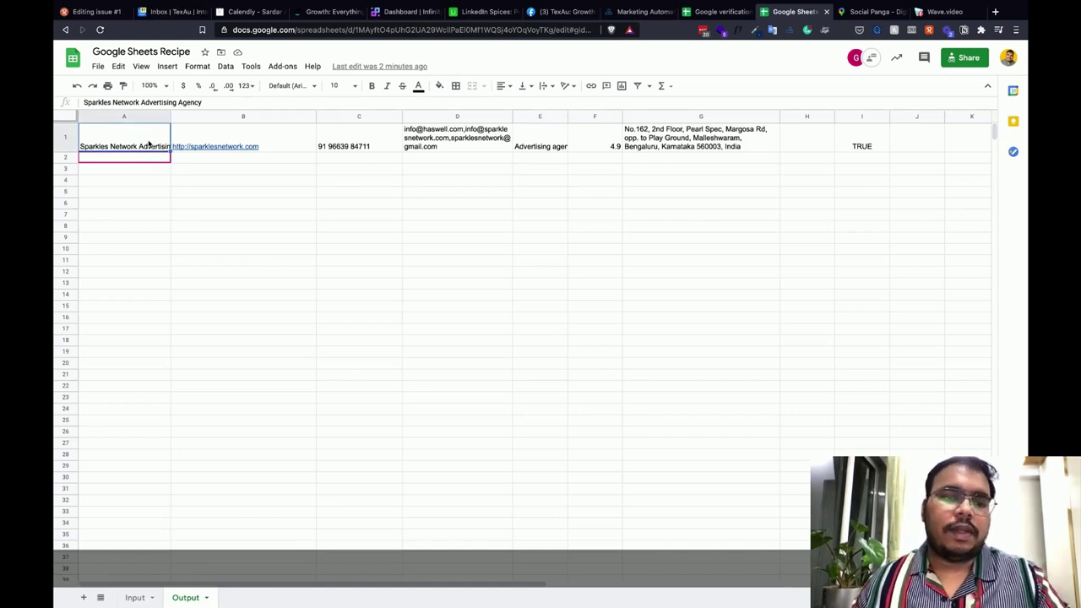
key("Right")
key("Right")
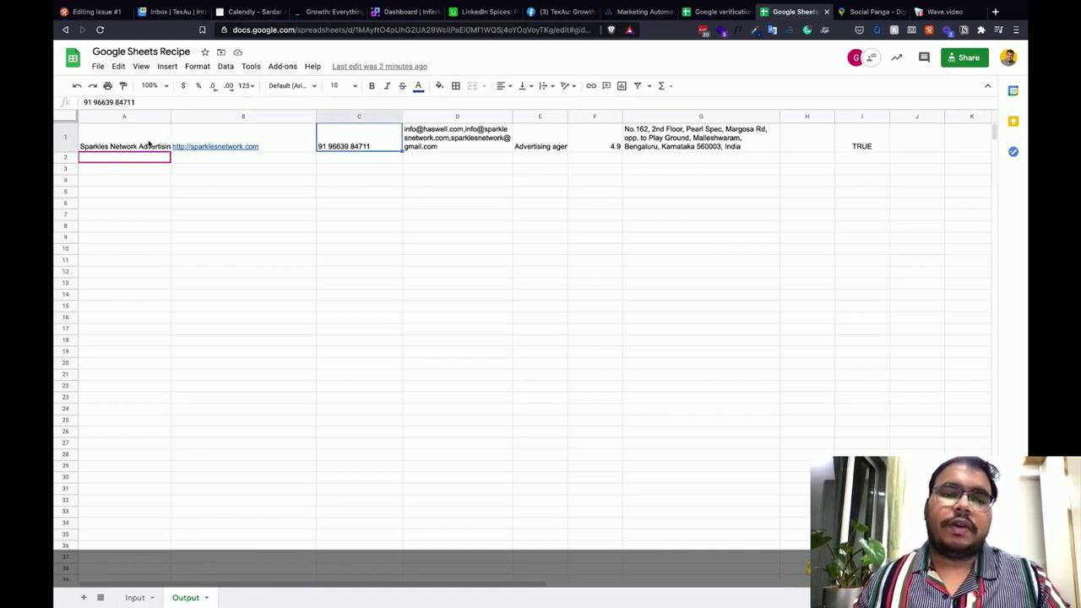
key("Right")
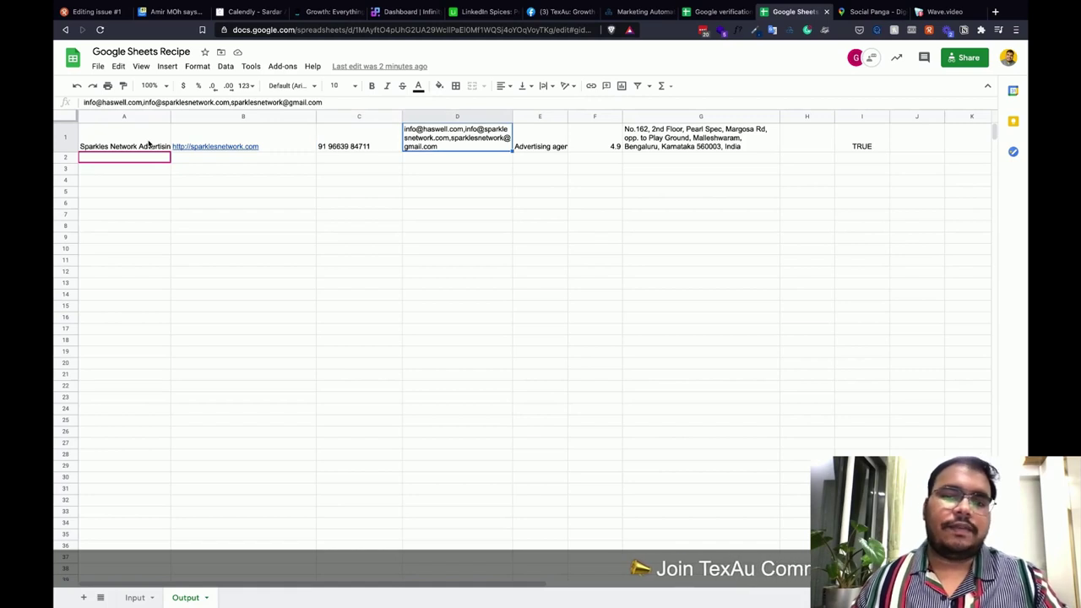
key("Right")
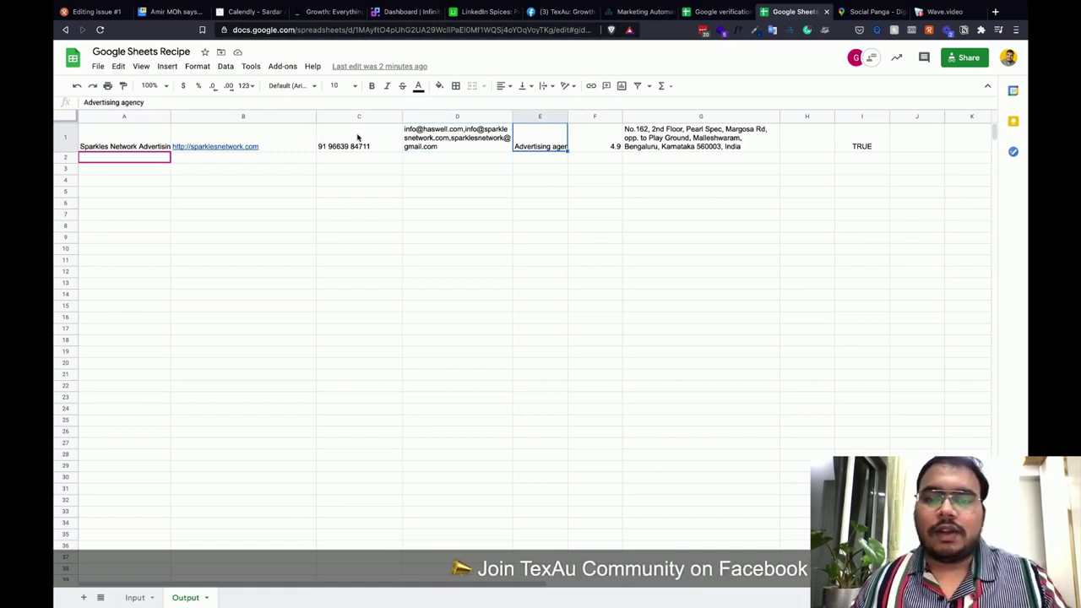
Step: Enlarge column E until the category is fully readable, and review the rating, address and remaining cells of row 1
left_click_drag(568, 116, 599, 116)
left_click(620, 147)
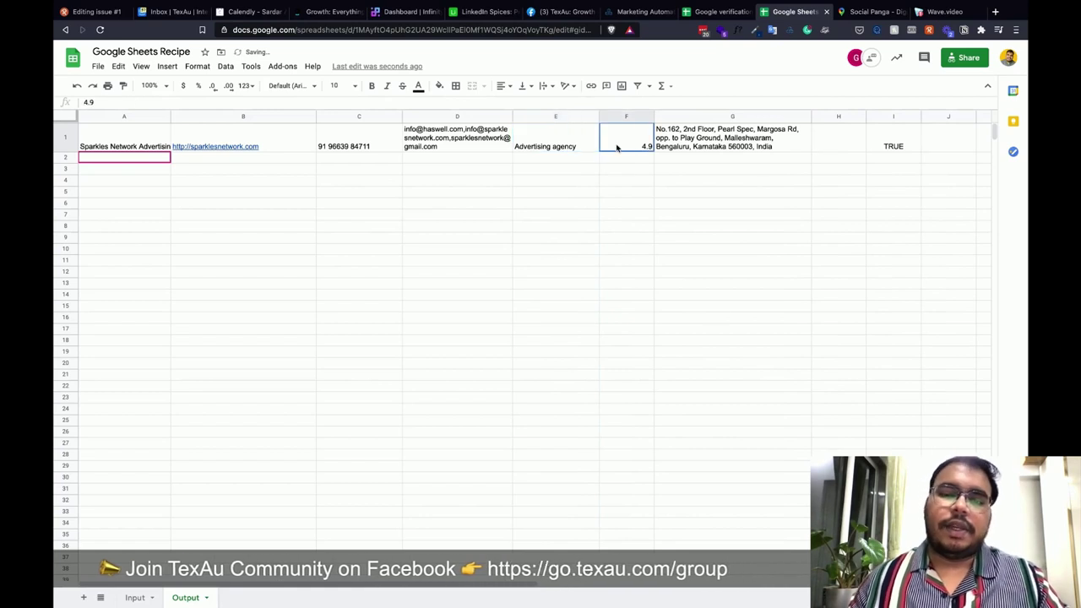
key("Right")
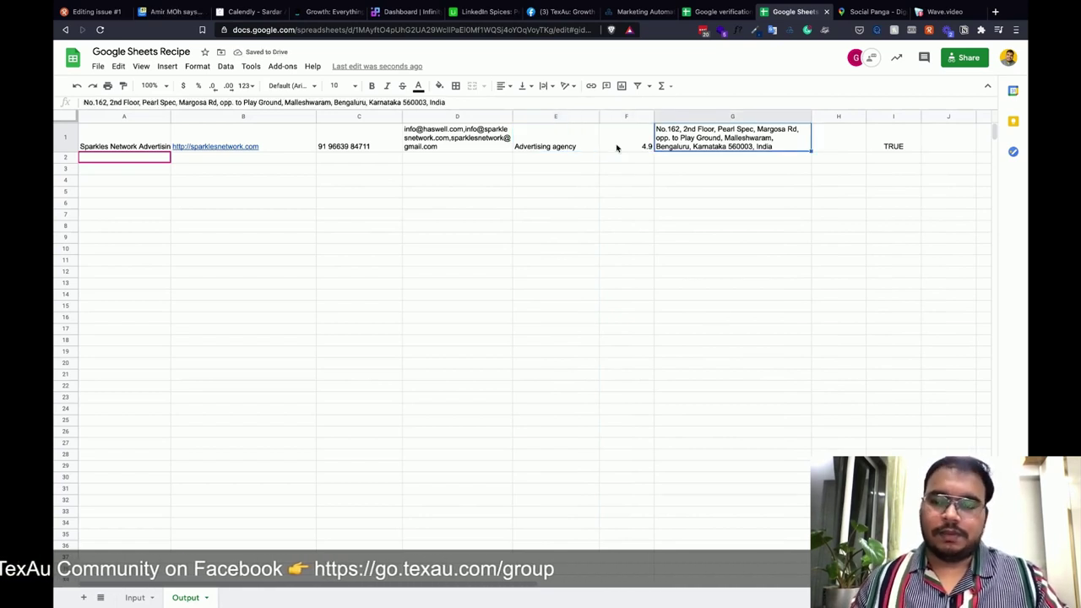
left_click(832, 142)
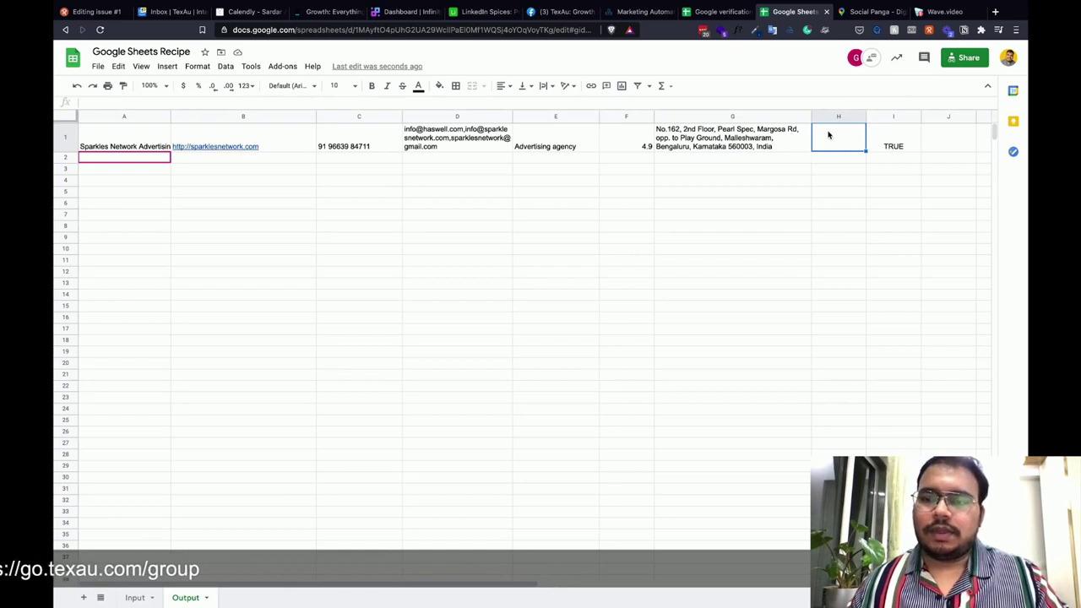
left_click(886, 147)
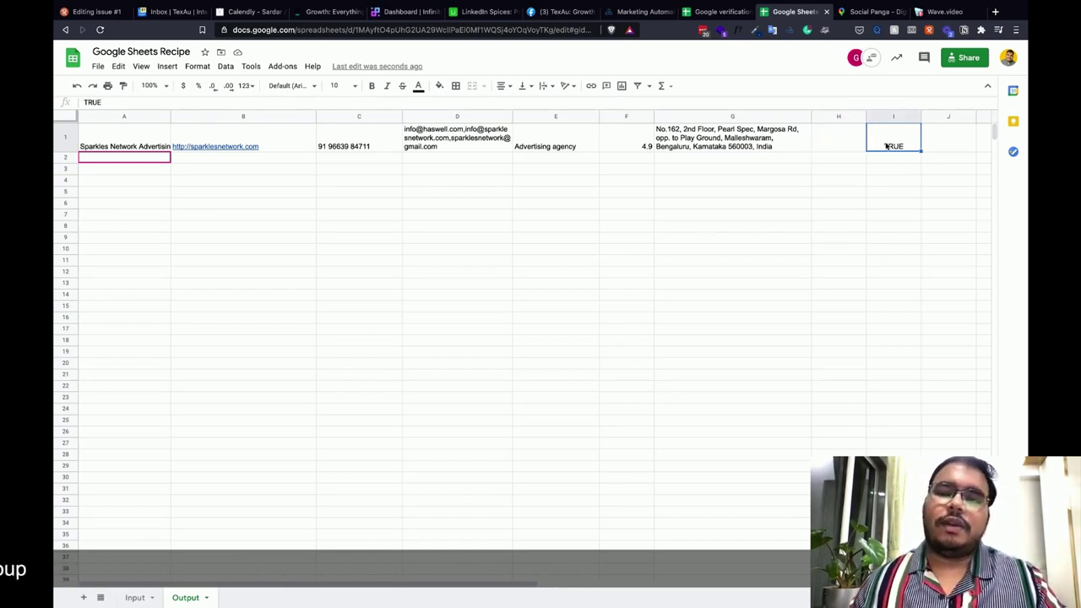